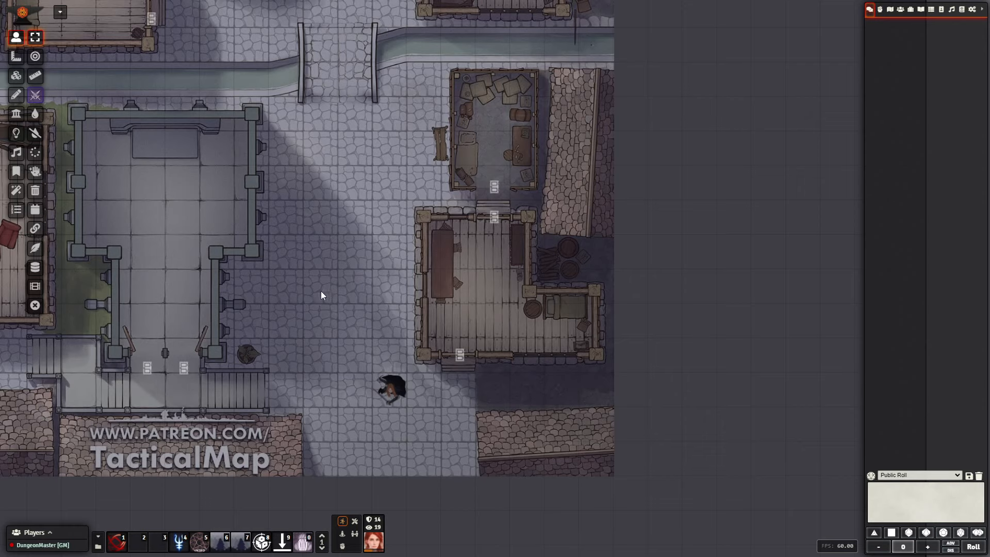
Step: Look over the City Streets map and preview what the character token near the southern street can see
{"action": "left_click_drag", "start_coordinate": [321, 296], "coordinate": [498, 309]}
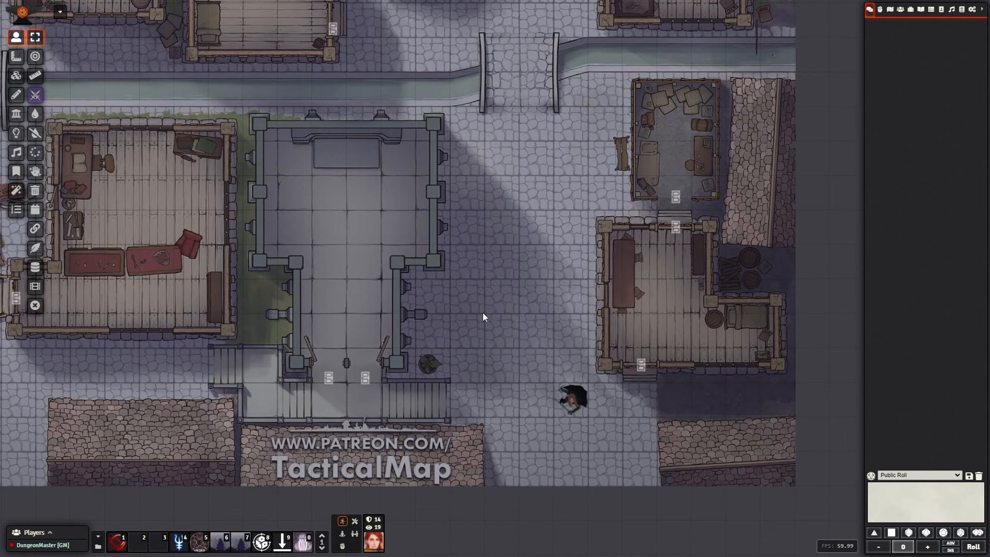
{"action": "scroll", "coordinate": [475, 315], "scroll_direction": "down", "scroll_amount": 2}
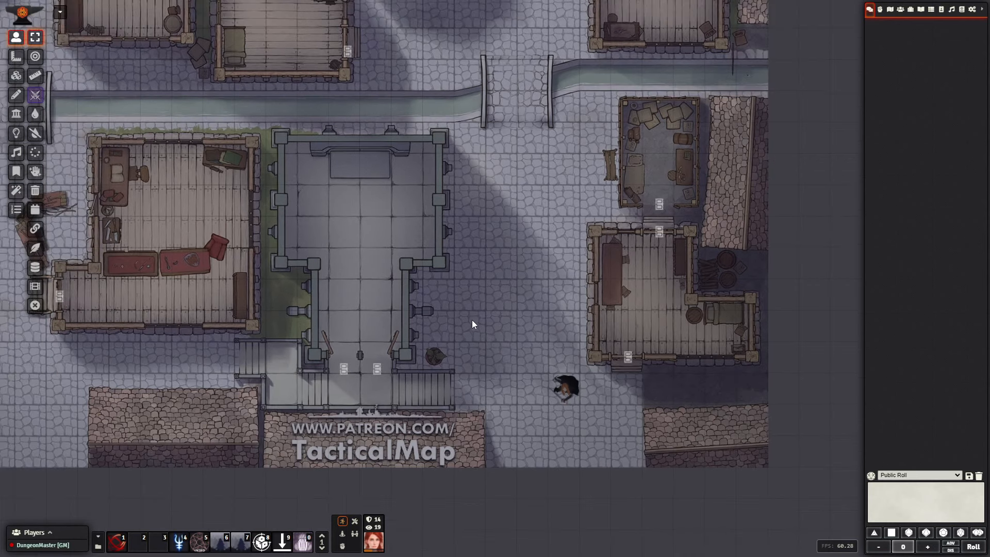
{"action": "left_click_drag", "start_coordinate": [444, 268], "coordinate": [468, 293]}
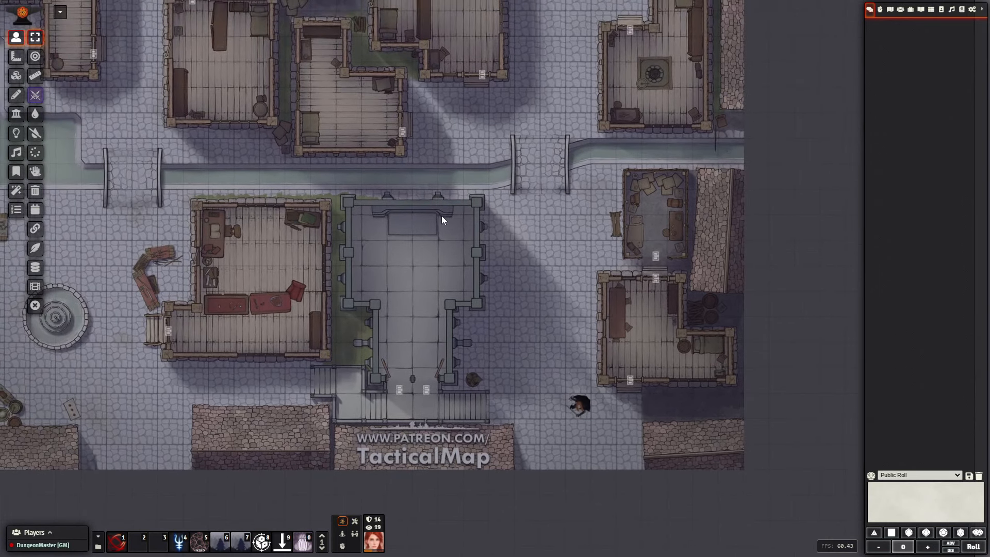
{"action": "left_click_drag", "start_coordinate": [442, 217], "coordinate": [476, 311]}
{"action": "scroll", "coordinate": [457, 286], "scroll_direction": "down", "scroll_amount": 2}
{"action": "left_click_drag", "start_coordinate": [443, 246], "coordinate": [473, 335]}
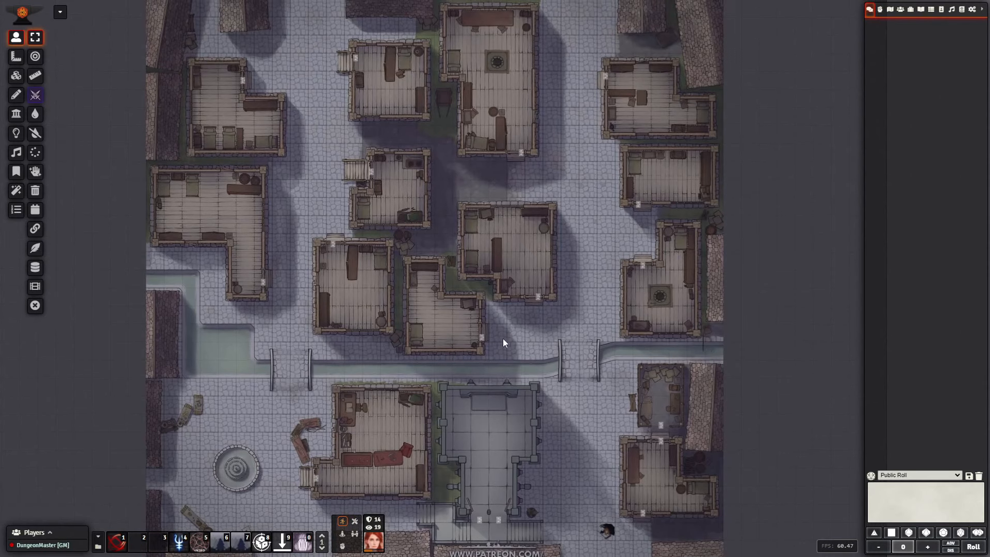
{"action": "left_click_drag", "start_coordinate": [589, 257], "coordinate": [522, 163]}
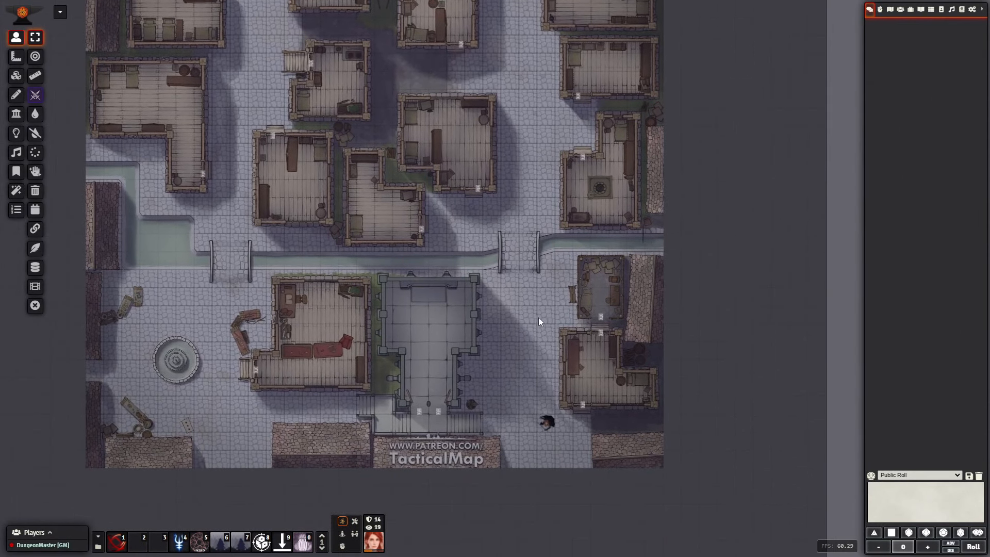
{"action": "left_click_drag", "start_coordinate": [539, 321], "coordinate": [525, 305]}
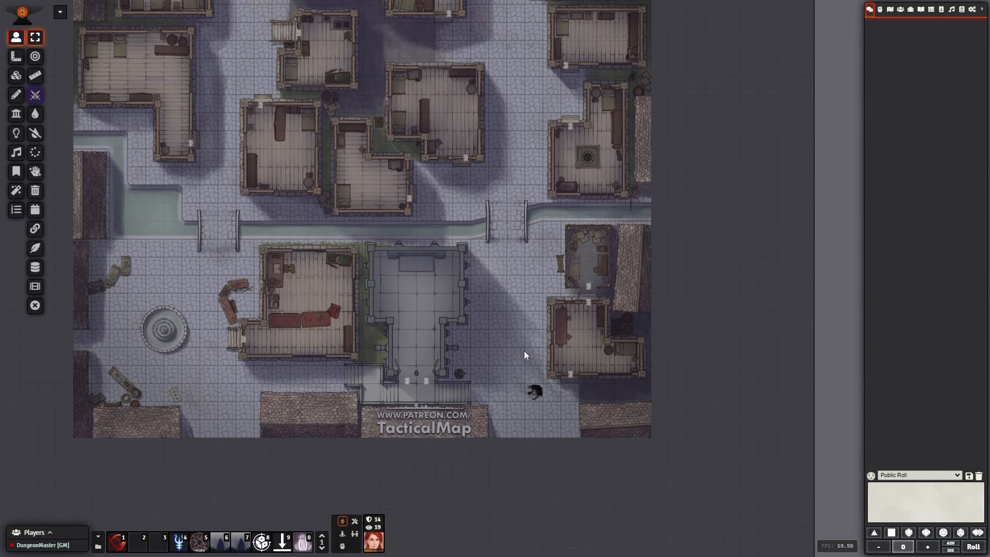
{"action": "scroll", "coordinate": [516, 364], "scroll_direction": "up", "scroll_amount": 2}
{"action": "scroll", "coordinate": [516, 360], "scroll_direction": "up", "scroll_amount": 2}
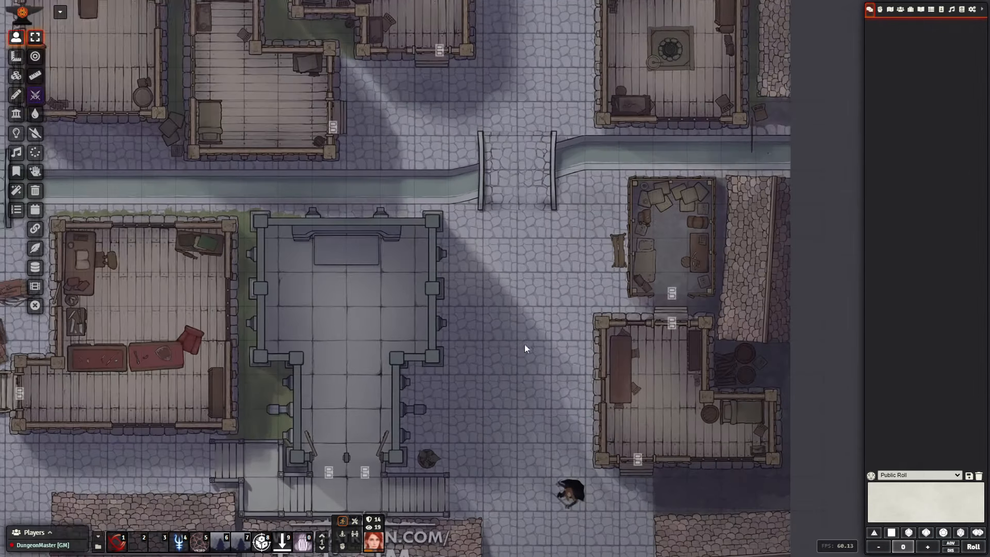
{"action": "left_click_drag", "start_coordinate": [525, 345], "coordinate": [469, 303]}
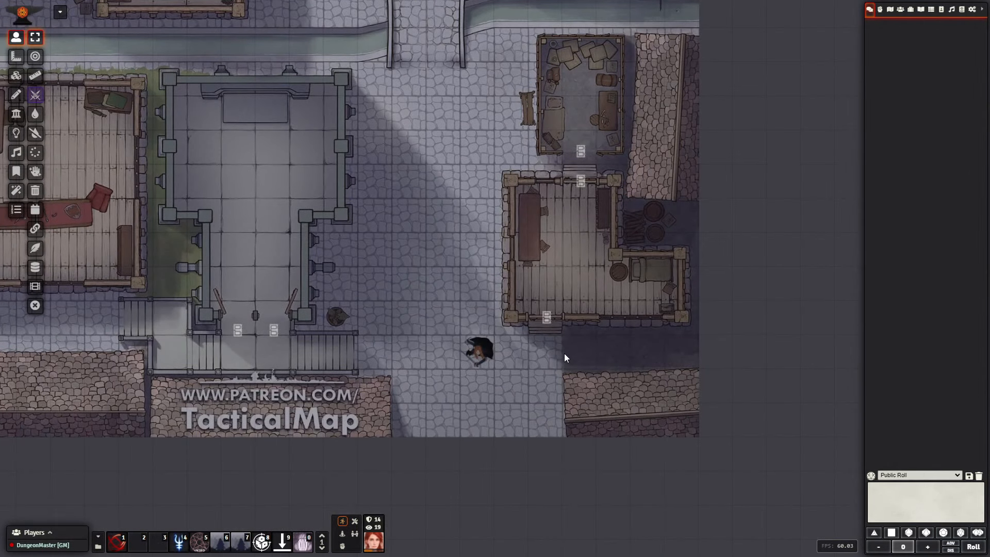
{"action": "left_click", "coordinate": [477, 352]}
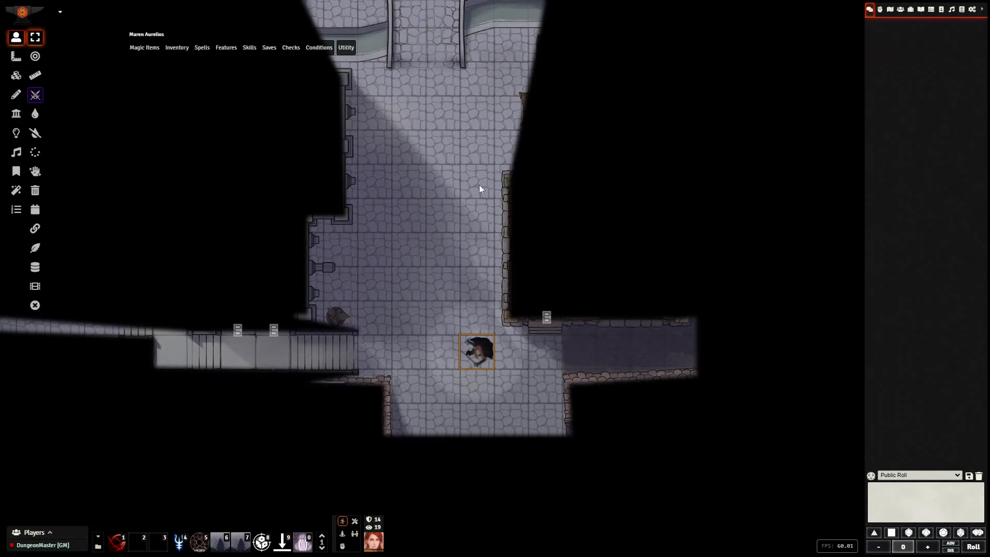
{"action": "left_click", "coordinate": [271, 147]}
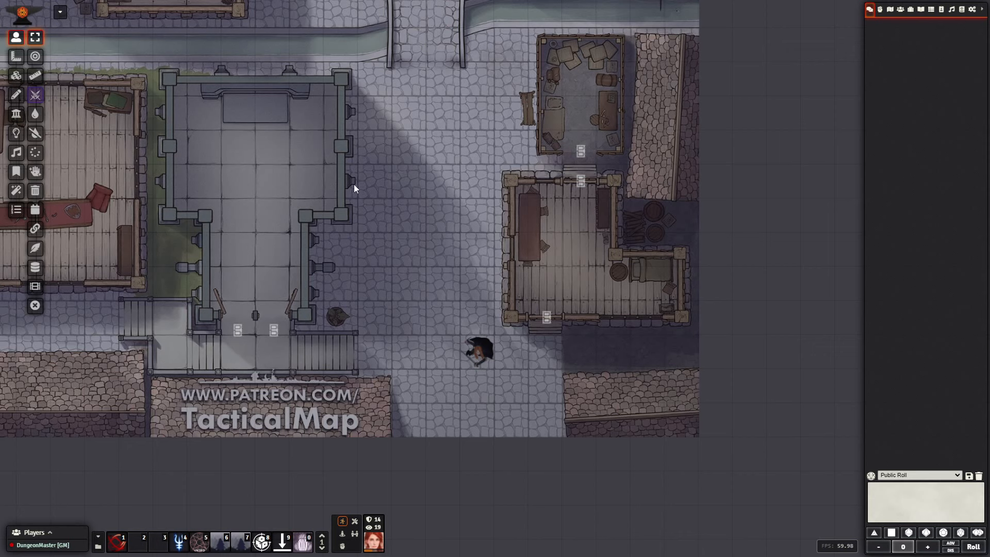
Step: Review the lighting settings in the City Streets scene configuration and save the scene
{"action": "left_click", "coordinate": [59, 12]}
{"action": "right_click", "coordinate": [92, 11]}
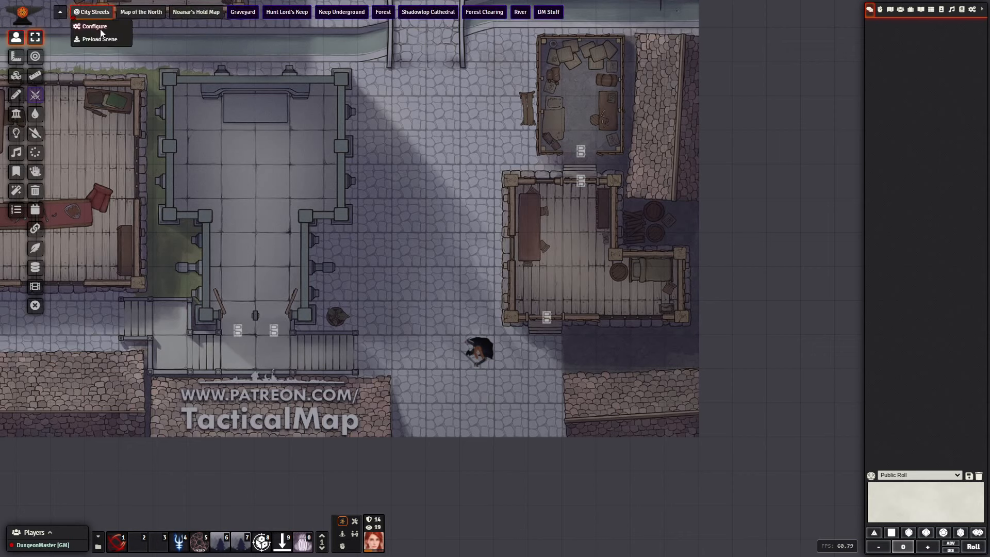
{"action": "left_click", "coordinate": [94, 27]}
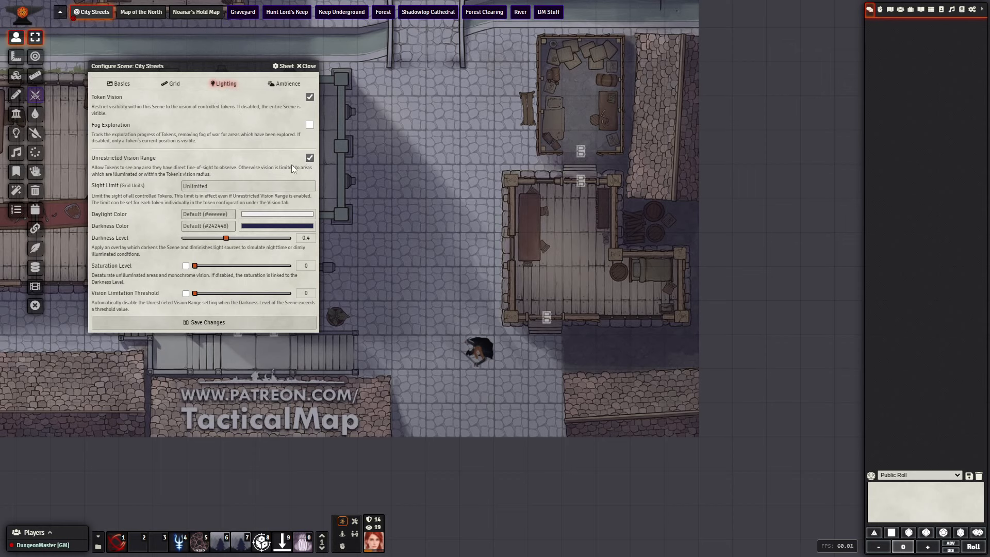
{"action": "left_click", "coordinate": [223, 321]}
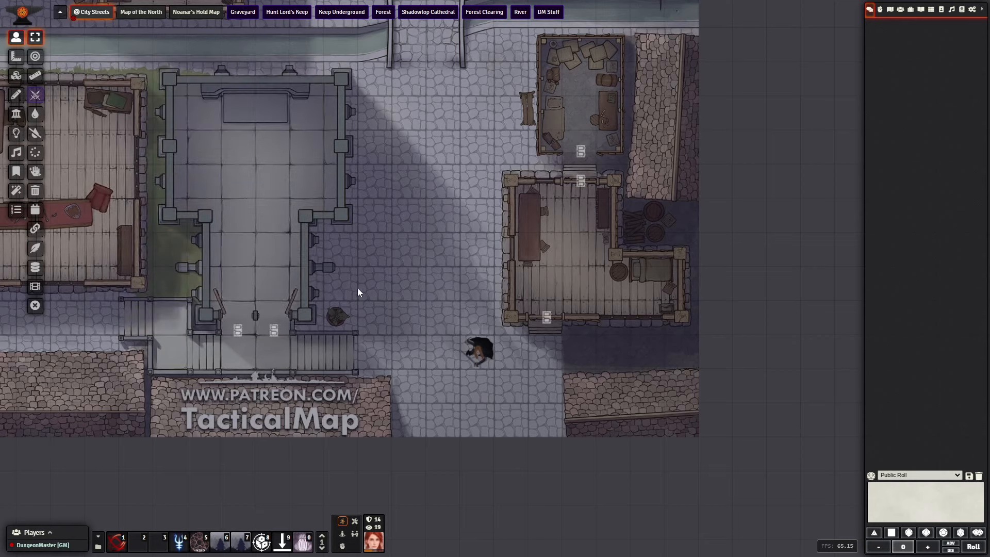
Step: Select the character token and examine how far it can see along the street to the north edge of the map
{"action": "left_click", "coordinate": [475, 360]}
{"action": "scroll", "coordinate": [463, 252], "scroll_direction": "down", "scroll_amount": 12}
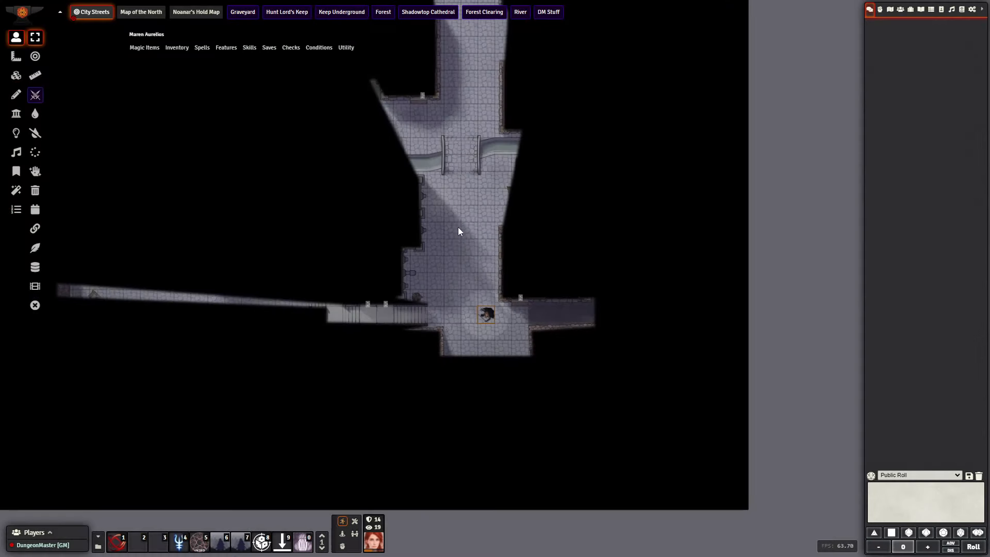
{"action": "left_click_drag", "start_coordinate": [479, 189], "coordinate": [504, 383]}
{"action": "scroll", "coordinate": [492, 217], "scroll_direction": "down", "scroll_amount": 5}
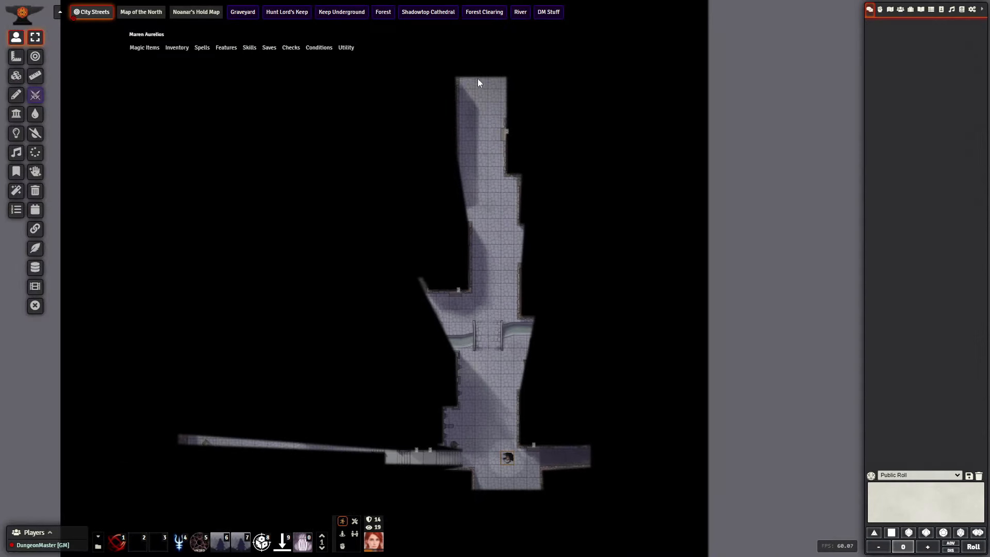
{"action": "scroll", "coordinate": [454, 357], "scroll_direction": "up", "scroll_amount": 8}
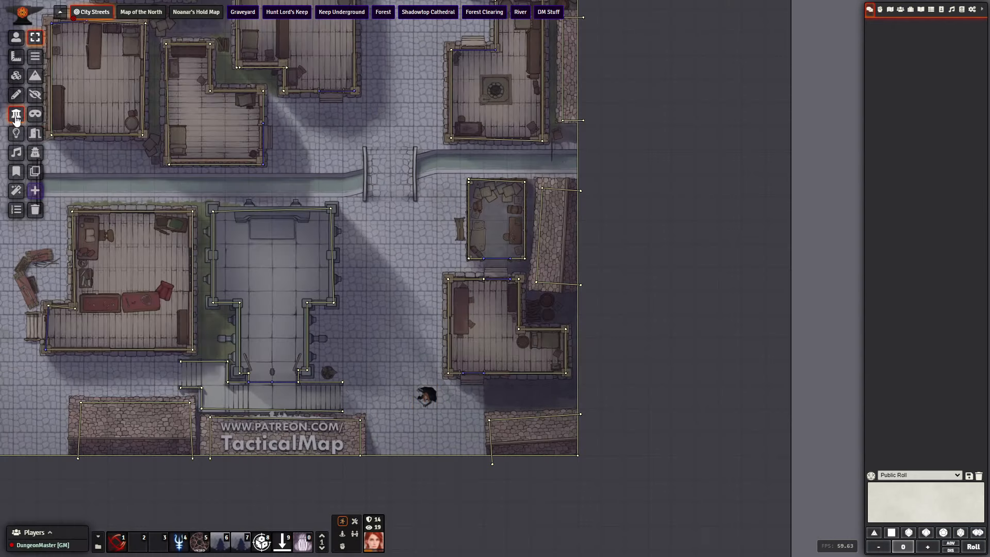
Step: Inspect the walls drawn around the scene's buildings and return to the token controls
{"action": "left_click", "coordinate": [16, 114]}
{"action": "left_click", "coordinate": [16, 38]}
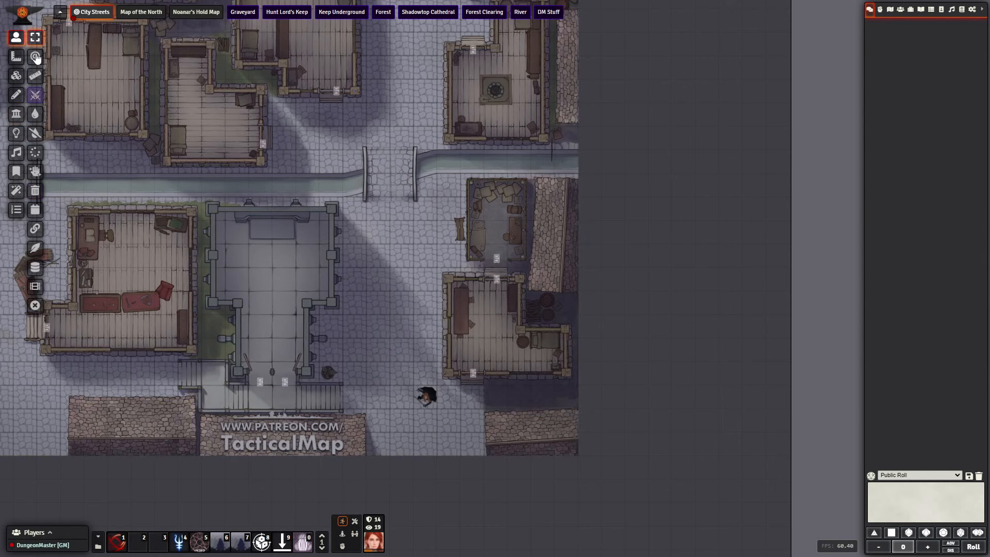
{"action": "left_click_drag", "start_coordinate": [402, 325], "coordinate": [386, 247]}
{"action": "scroll", "coordinate": [361, 252], "scroll_direction": "up", "scroll_amount": 3}
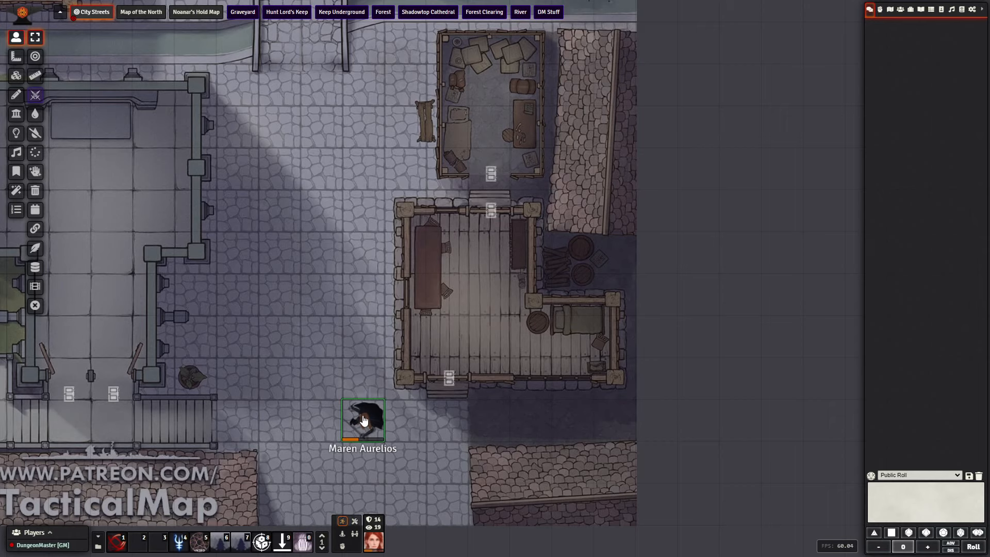
Step: Select the character token beside the L-shaped house to examine its line of sight, and release it
{"action": "left_click", "coordinate": [345, 400]}
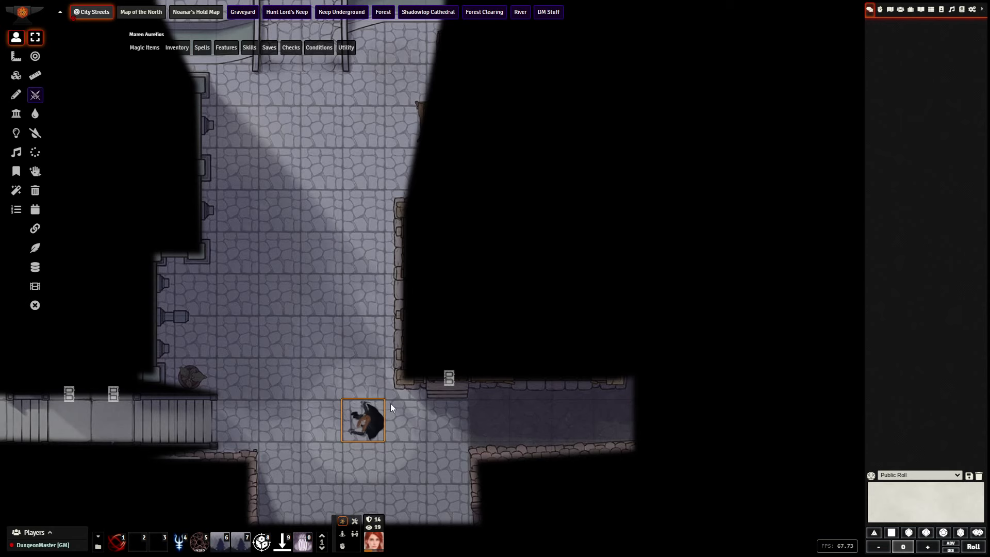
{"action": "scroll", "coordinate": [393, 401], "scroll_direction": "up", "scroll_amount": 1}
{"action": "left_click", "coordinate": [474, 415]}
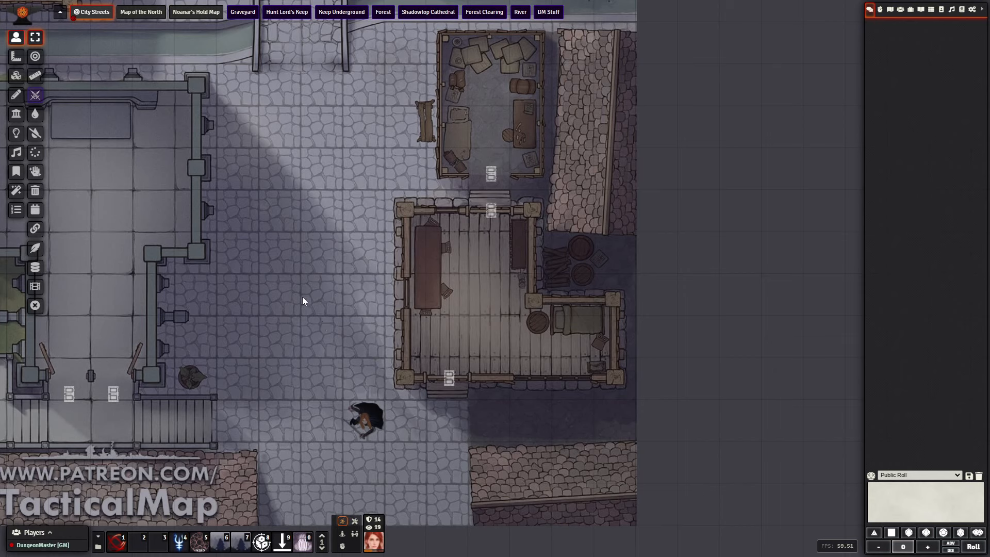
Step: Draw a rectangle about 225 by 320 pixels over the small furnished building north of the L-shaped house
{"action": "left_click", "coordinate": [16, 95]}
{"action": "left_click", "coordinate": [35, 96]}
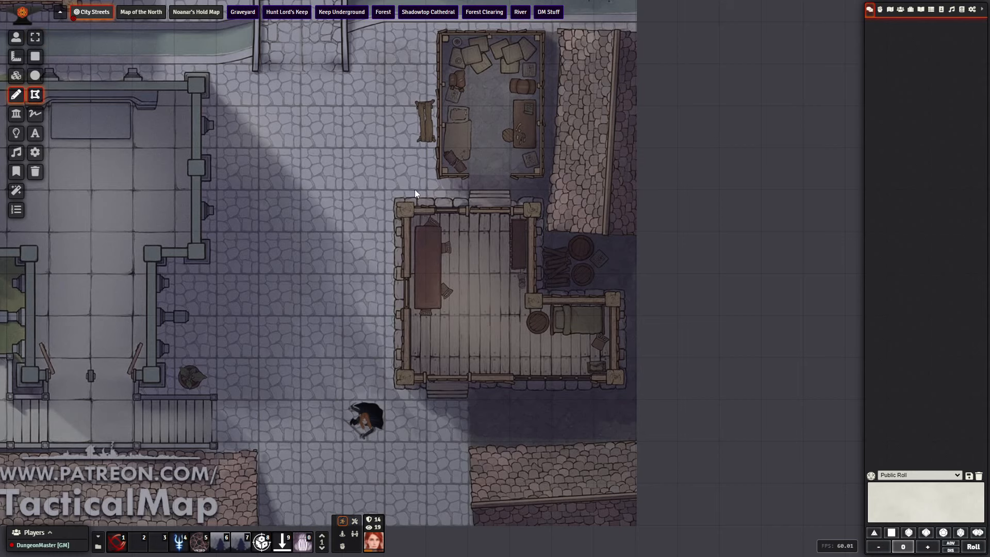
{"action": "left_click_drag", "start_coordinate": [403, 166], "coordinate": [409, 197]}
{"action": "left_click", "coordinate": [36, 57]}
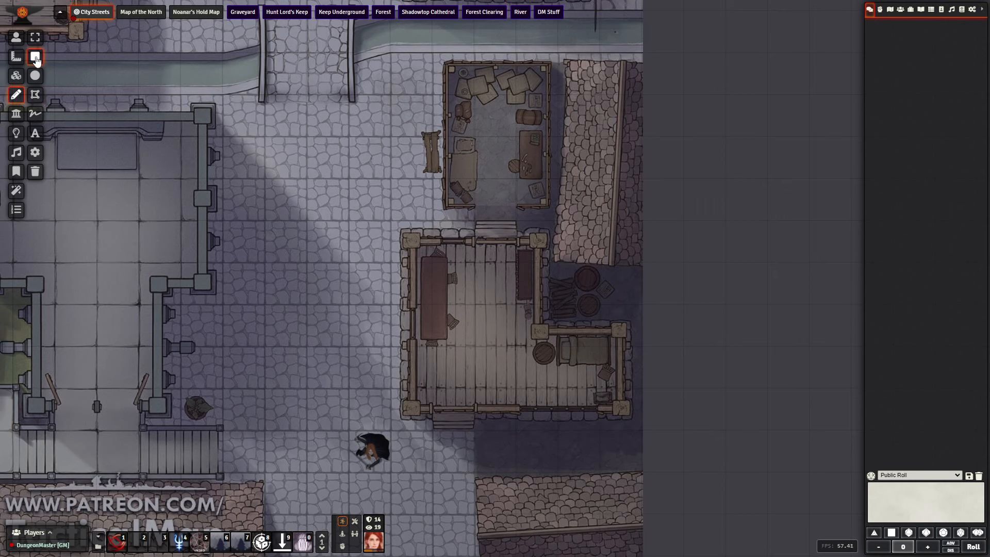
{"action": "left_click", "coordinate": [37, 114]}
{"action": "left_click_drag", "start_coordinate": [447, 64], "coordinate": [547, 207]}
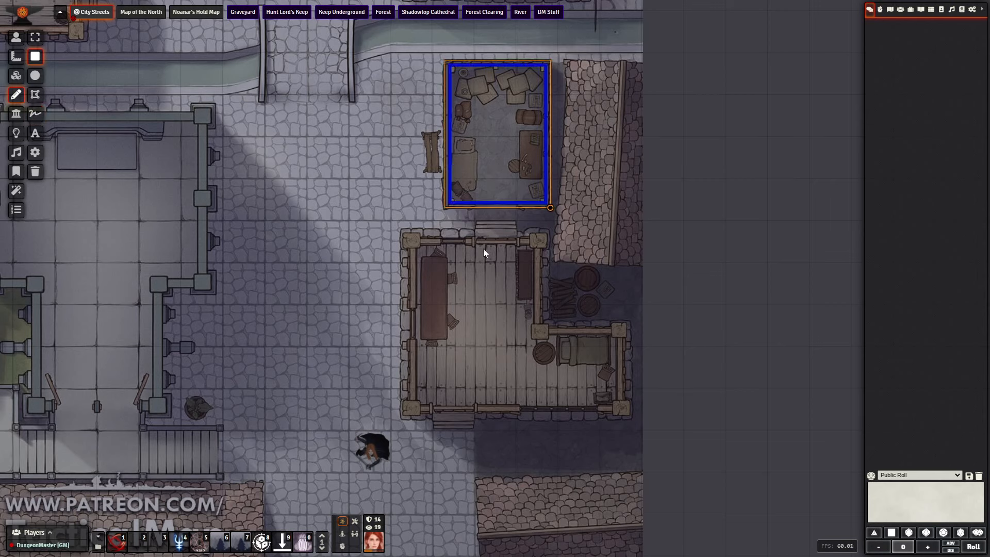
Step: Make the rectangle's lighting control active and override Unrestricted Vision Range with it disabled
{"action": "double_click", "coordinate": [500, 153]}
{"action": "mouse_move", "coordinate": [528, 209]}
{"action": "left_mouse_down"}
{"action": "mouse_move", "coordinate": [276, 177]}
{"action": "mouse_move", "coordinate": [155, 140]}
{"action": "left_mouse_up"}
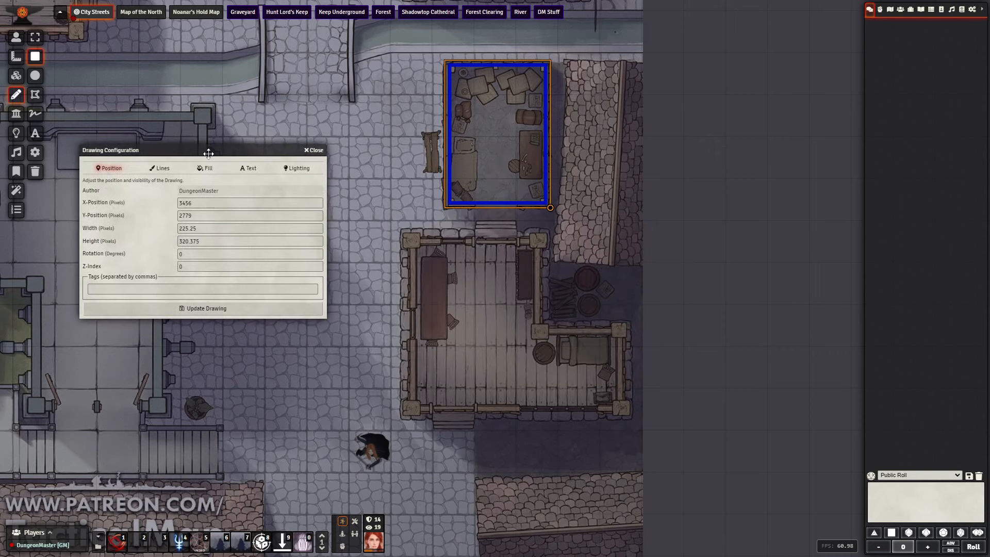
{"action": "left_click", "coordinate": [304, 175]}
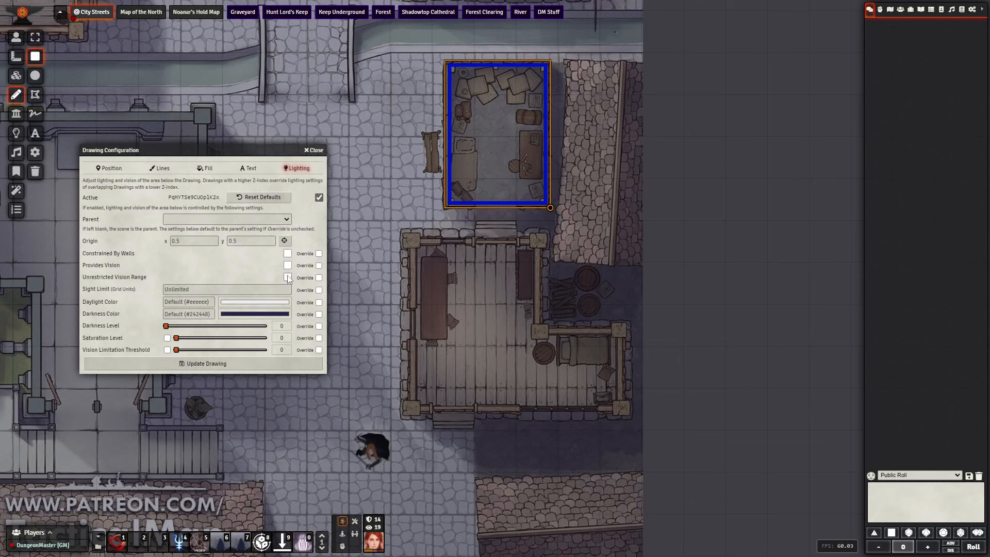
{"action": "left_click", "coordinate": [319, 277]}
Step: Override the rectangle's Darkness Level with 1 and update the drawing
{"action": "left_click_drag", "start_coordinate": [167, 327], "coordinate": [271, 338]}
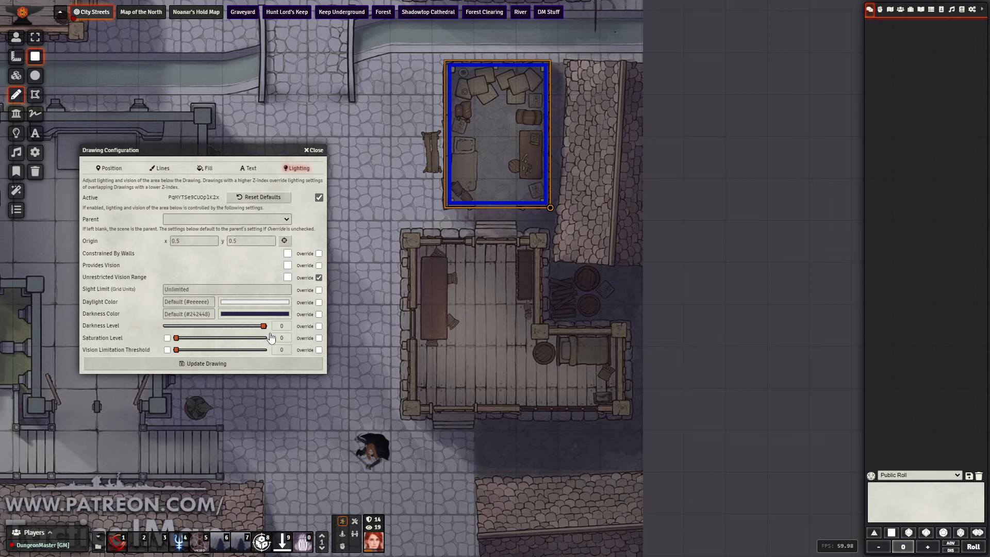
{"action": "left_click", "coordinate": [319, 326]}
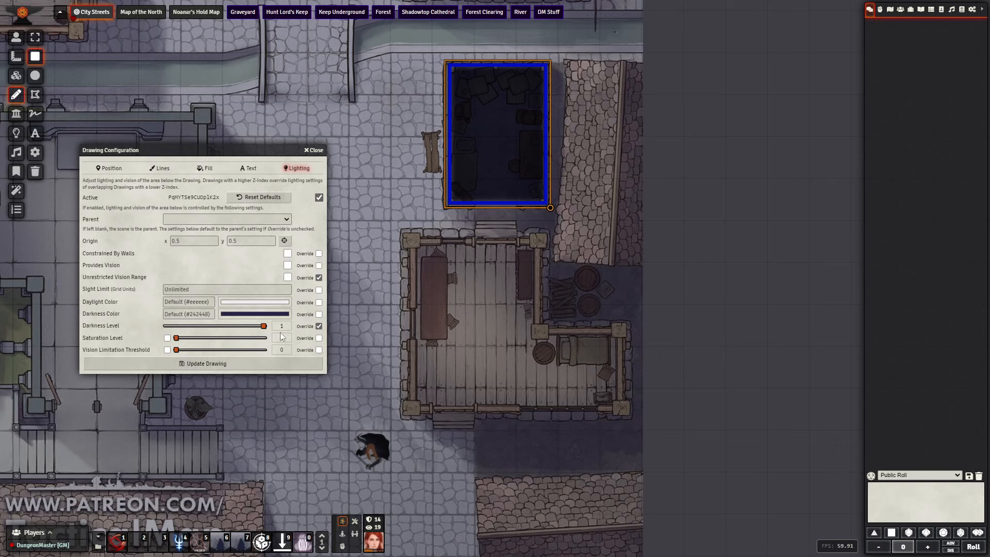
{"action": "mouse_move", "coordinate": [264, 327]}
{"action": "left_mouse_down"}
{"action": "mouse_move", "coordinate": [146, 325]}
{"action": "mouse_move", "coordinate": [221, 330]}
{"action": "mouse_move", "coordinate": [292, 356]}
{"action": "left_mouse_up"}
{"action": "left_click", "coordinate": [234, 364]}
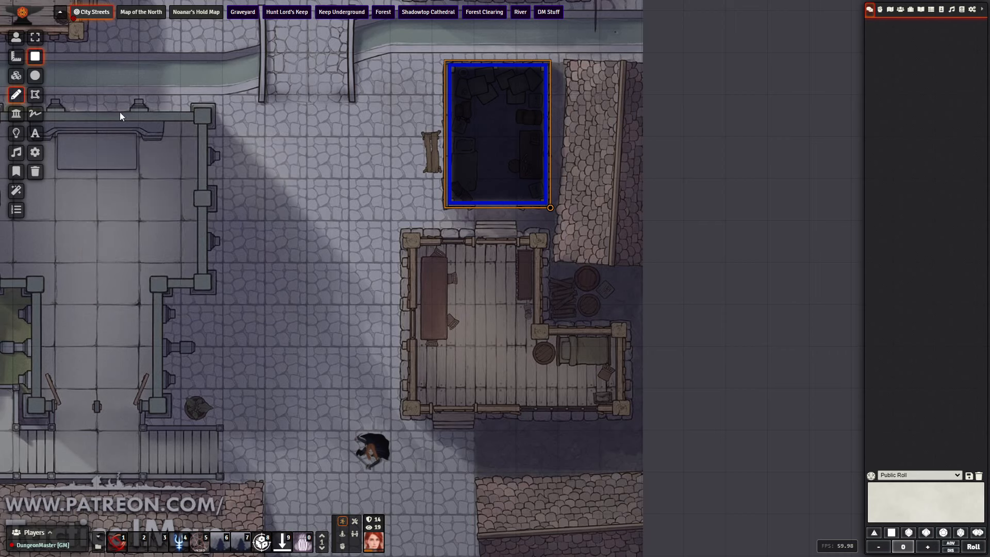
Step: Move the character token into the L-shaped house and north through the open doors into the darkened building
{"action": "left_click", "coordinate": [16, 37]}
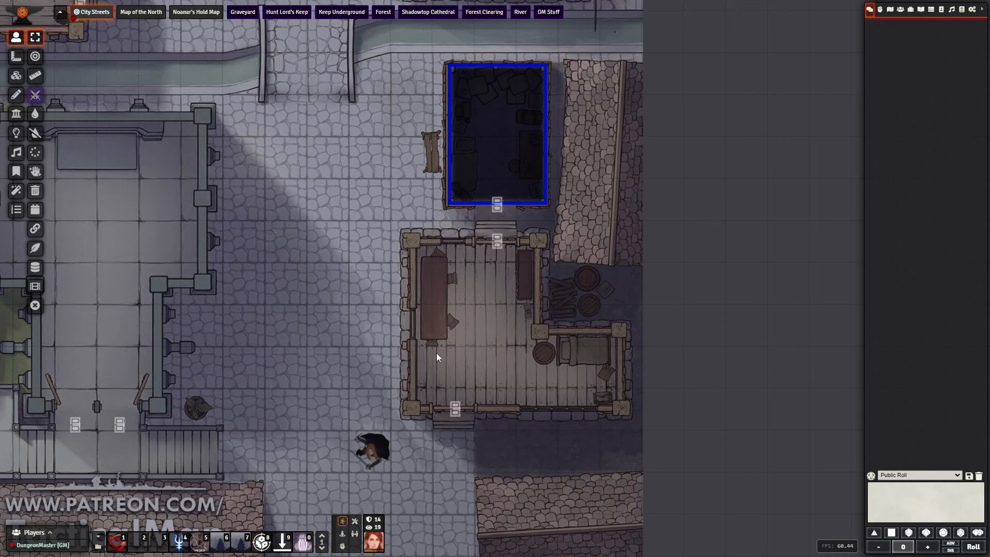
{"action": "left_click", "coordinate": [379, 453]}
{"action": "left_click_drag", "start_coordinate": [379, 453], "coordinate": [500, 283]}
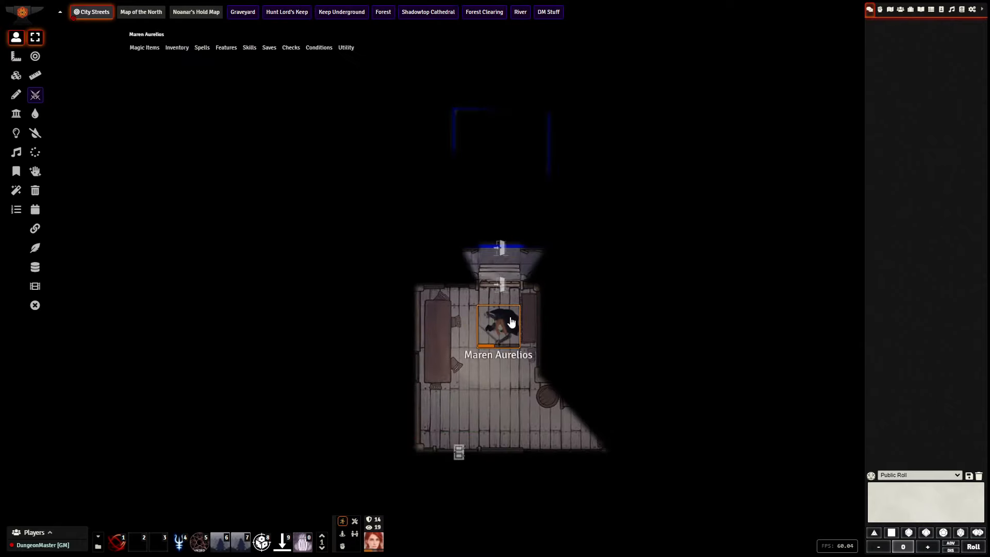
{"action": "key", "text": "Up"}
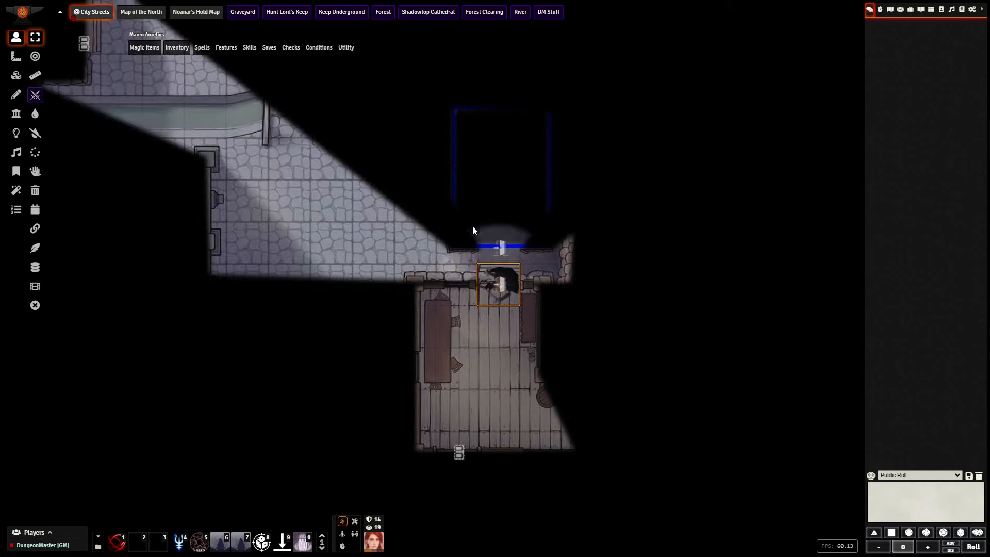
{"action": "key", "text": "Up"}
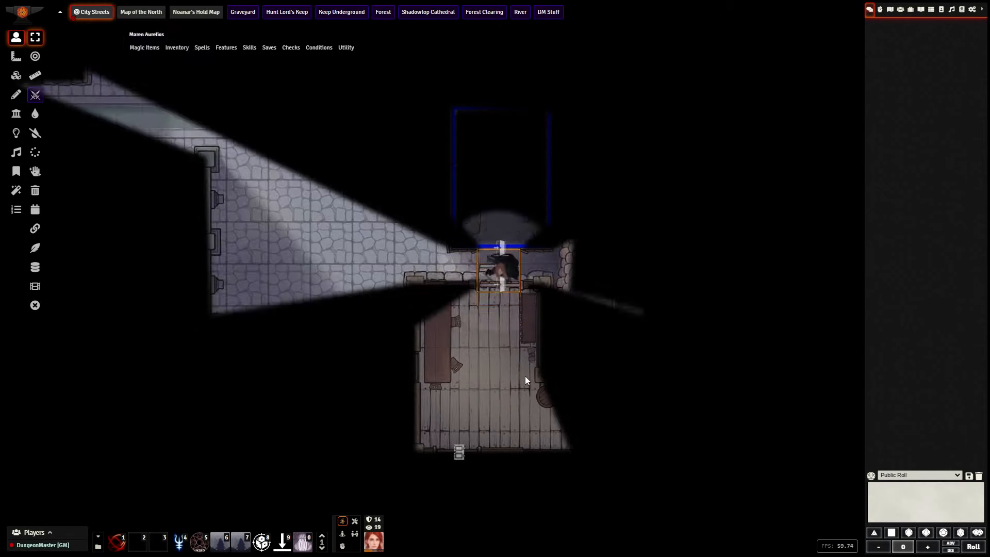
{"action": "key", "text": "Up"}
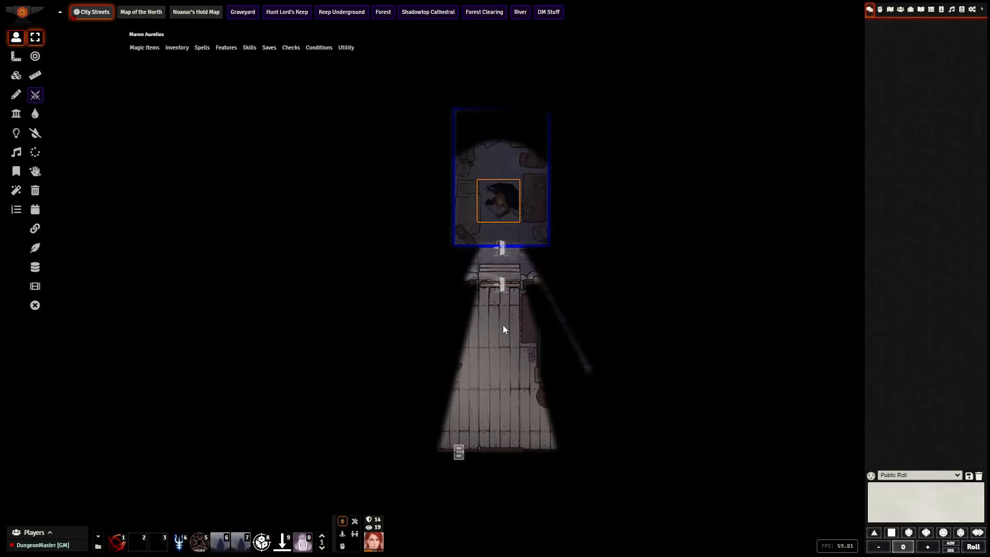
Step: Close the darkened building's door with the token inside and check the token's vision
{"action": "left_click", "coordinate": [500, 250]}
{"action": "left_click_drag", "start_coordinate": [509, 308], "coordinate": [504, 358]}
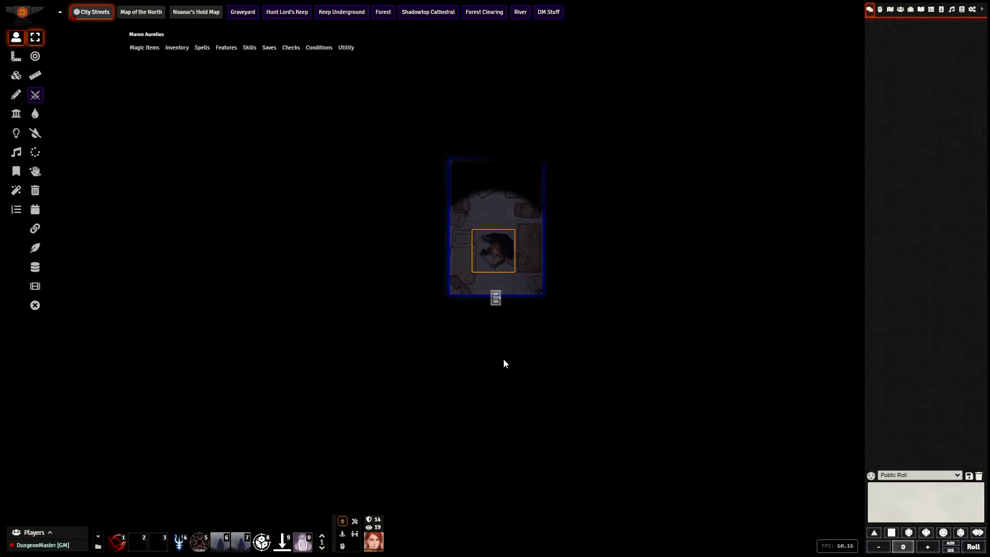
{"action": "key", "text": "Up"}
Step: Reopen the darkened building's door and move the token south out through the doorway
{"action": "left_click", "coordinate": [499, 305]}
{"action": "key", "text": "Down"}
{"action": "key", "text": "Down"}
{"action": "key", "text": "Down"}
{"action": "key", "text": "Down"}
{"action": "key", "text": "Down"}
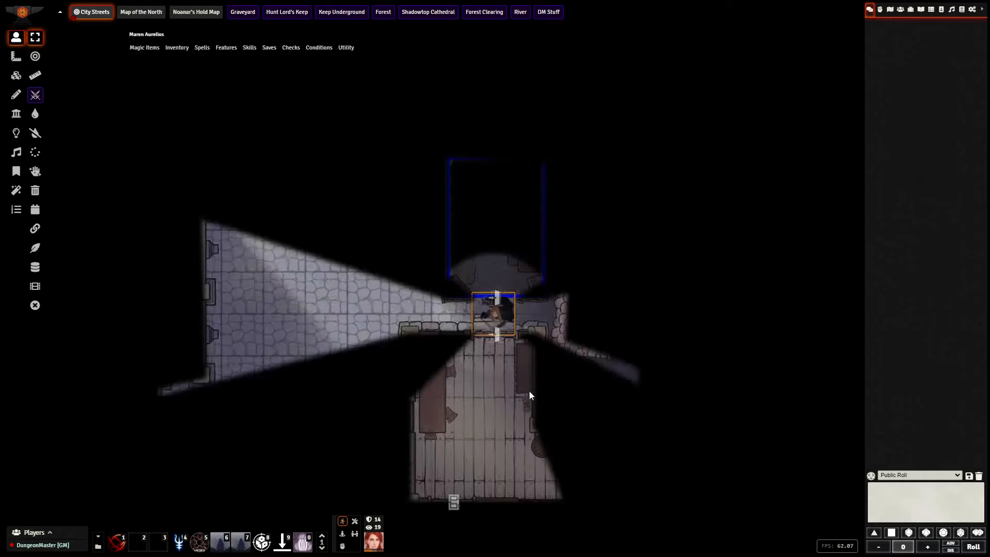
Step: Move the character token southwest through the L-shaped house and out its south door onto the street, and deselect it
{"action": "key", "text": "Left"}
{"action": "key", "text": "Down"}
{"action": "key", "text": "Down"}
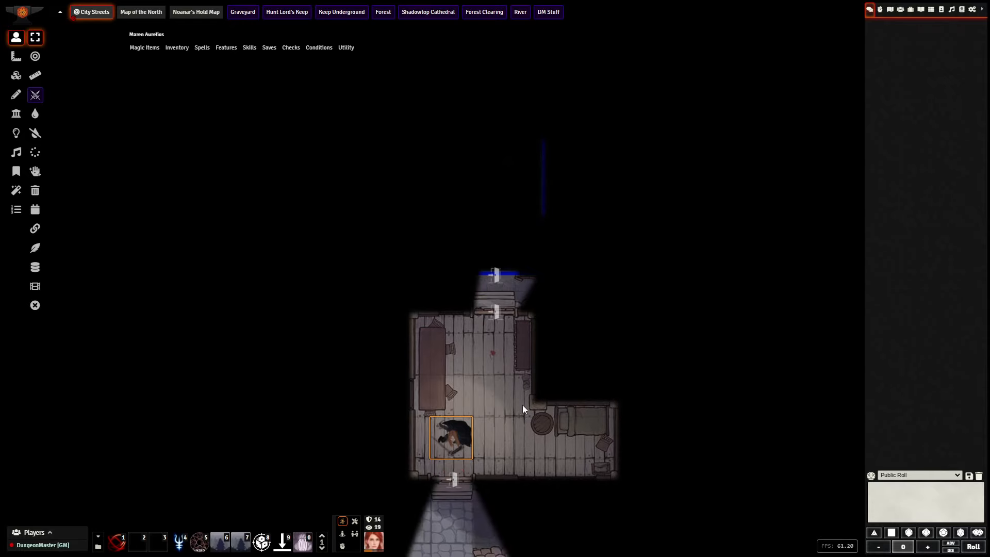
{"action": "key", "text": "Left"}
{"action": "key", "text": "Left"}
{"action": "key", "text": "Left"}
{"action": "left_click", "coordinate": [341, 334]}
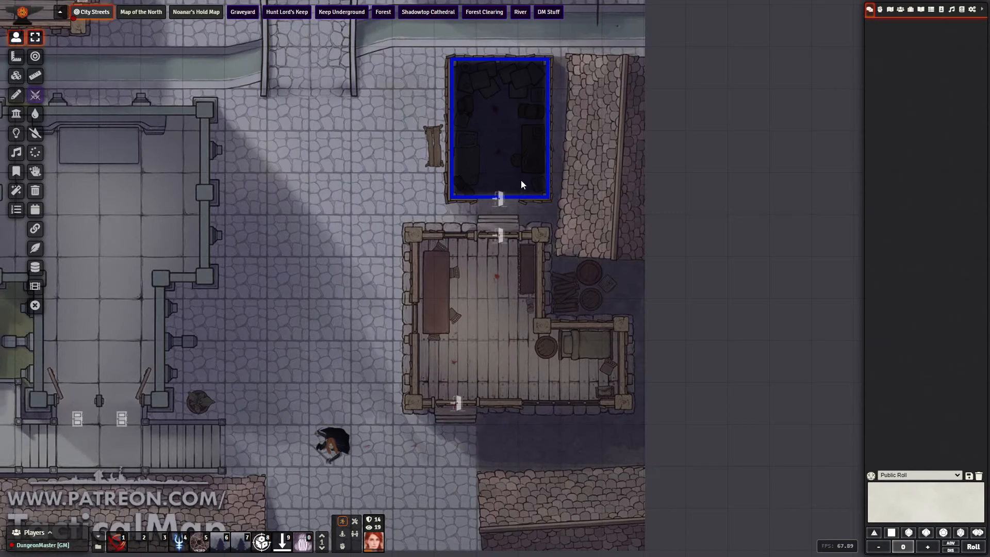
{"action": "scroll", "coordinate": [627, 320], "scroll_direction": "down", "scroll_amount": 5}
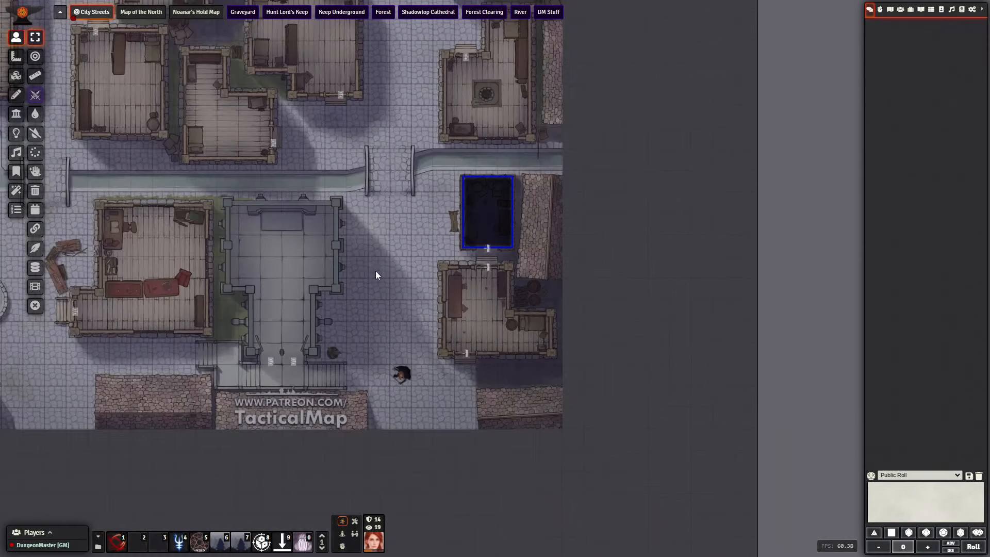
{"action": "mouse_move", "coordinate": [356, 199]}
{"action": "left_mouse_down"}
{"action": "mouse_move", "coordinate": [504, 386]}
{"action": "mouse_move", "coordinate": [516, 442]}
{"action": "left_mouse_up"}
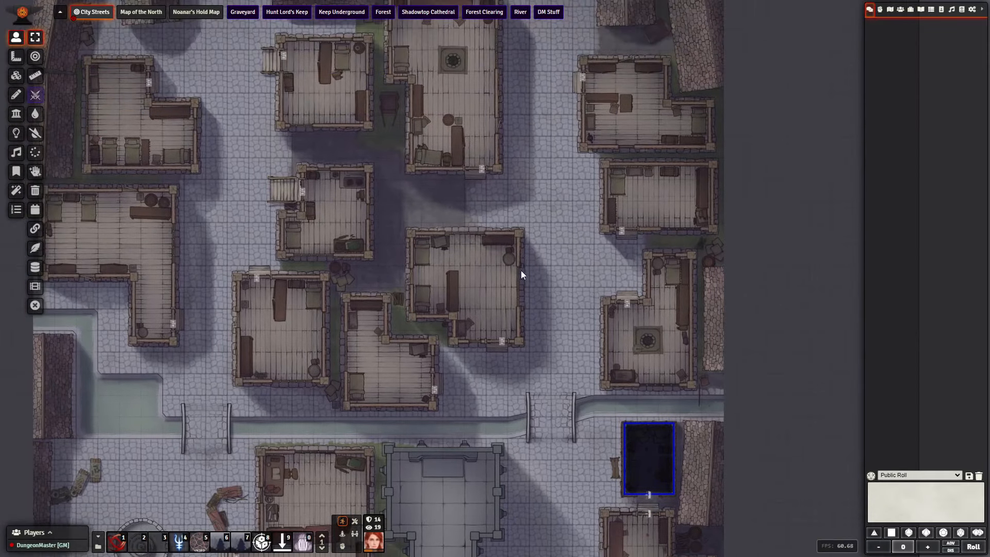
{"action": "mouse_move", "coordinate": [520, 270]}
{"action": "left_mouse_down"}
{"action": "mouse_move", "coordinate": [552, 404]}
{"action": "mouse_move", "coordinate": [527, 216]}
{"action": "left_mouse_up"}
{"action": "left_click_drag", "start_coordinate": [409, 113], "coordinate": [399, 101]}
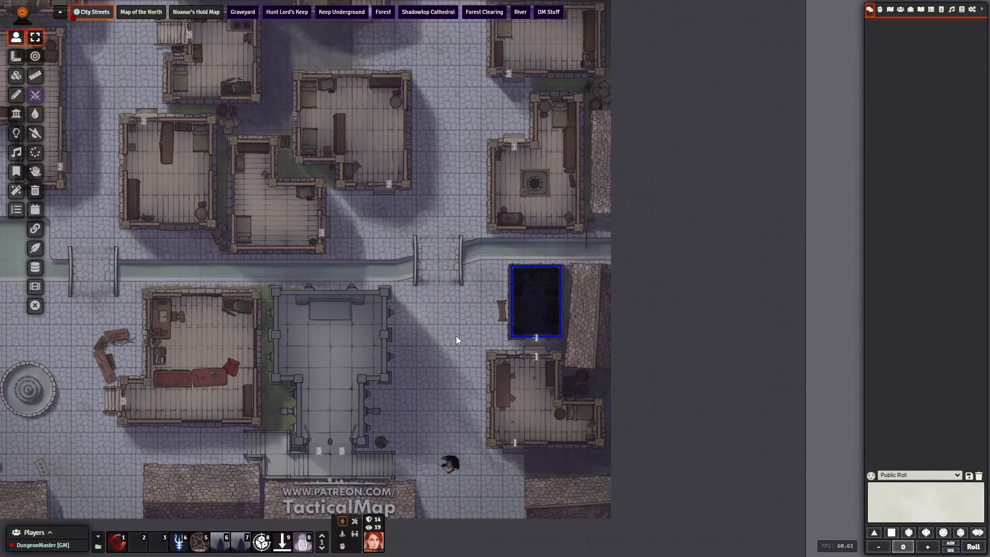
{"action": "left_click_drag", "start_coordinate": [479, 367], "coordinate": [432, 310]}
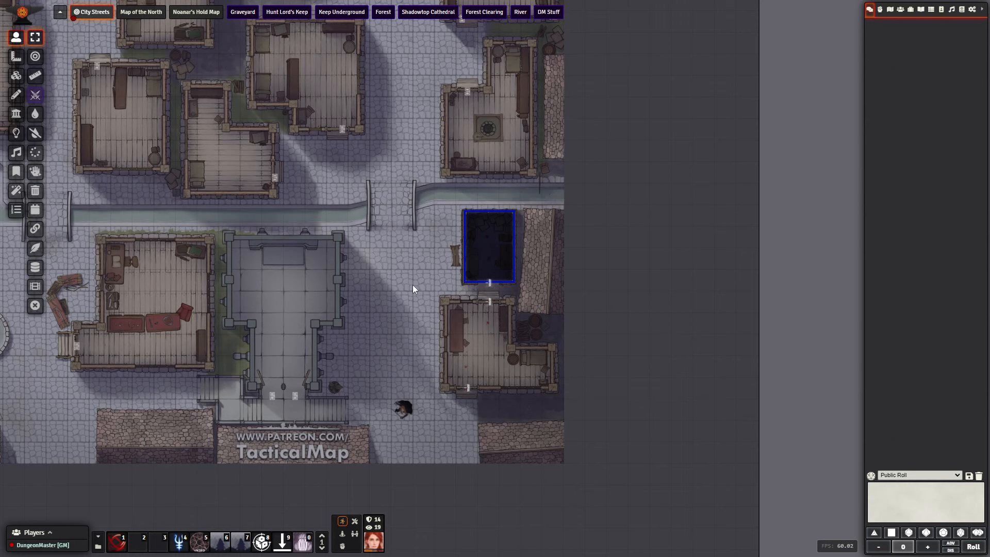
{"action": "left_click_drag", "start_coordinate": [413, 286], "coordinate": [398, 300]}
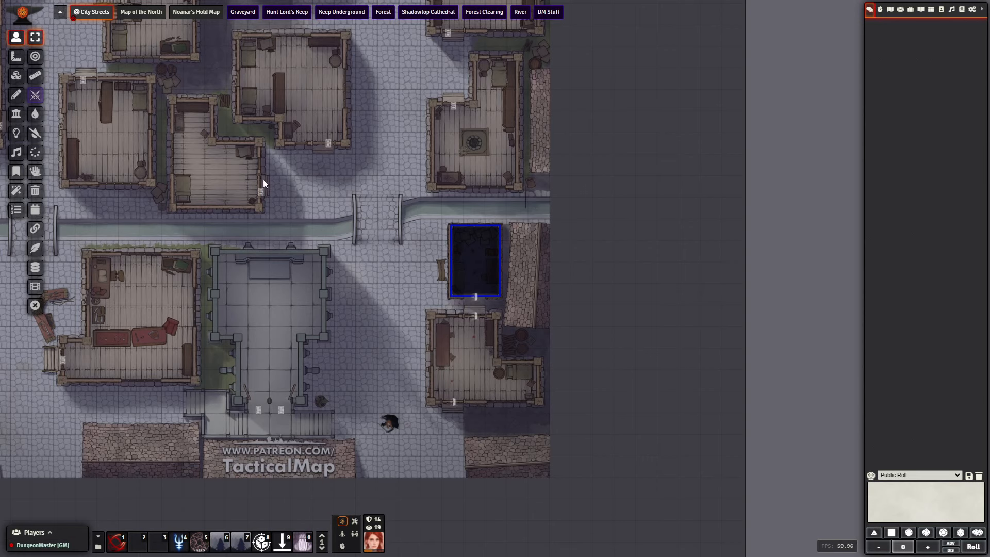
Step: Draw a text box about 440 × 178 px in the empty area east of the map and label it "Indoor Lighting"
{"action": "left_click", "coordinate": [16, 96]}
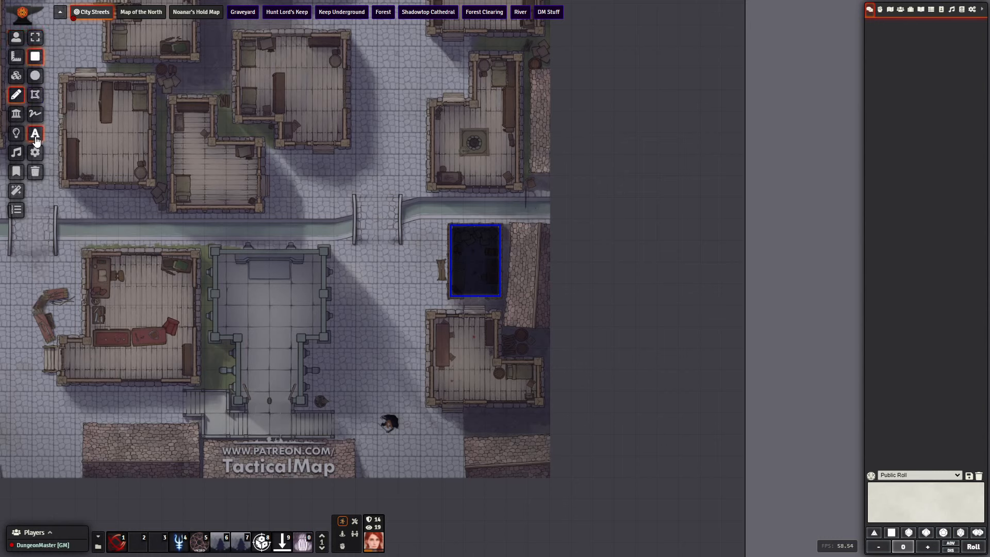
{"action": "left_click", "coordinate": [36, 141]}
{"action": "left_click_drag", "start_coordinate": [634, 327], "coordinate": [690, 333]}
{"action": "double_click", "coordinate": [640, 314]}
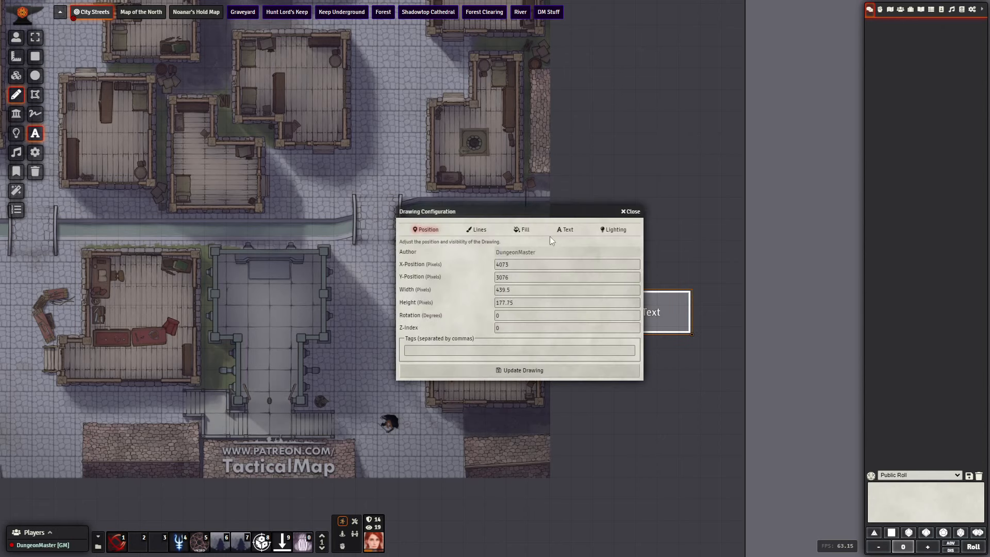
{"action": "left_click", "coordinate": [566, 229]}
{"action": "left_click", "coordinate": [463, 251]}
{"action": "type", "text": "Indoor"}
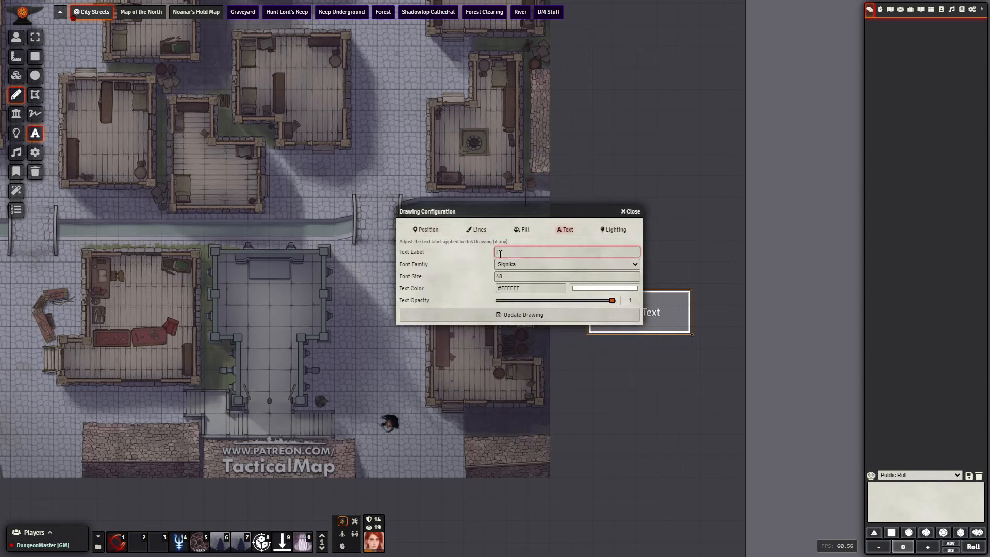
{"action": "type", "text": " Lighting"}
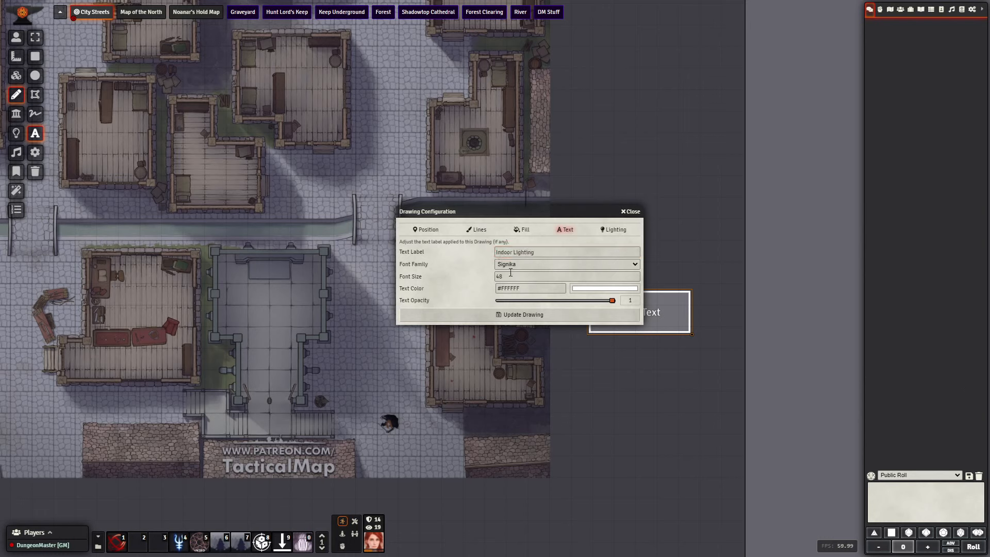
Step: Activate the text drawing's lighting, override Unrestricted Vision Range as disabled and Darkness Level with 1, and update the drawing
{"action": "left_click", "coordinate": [617, 233]}
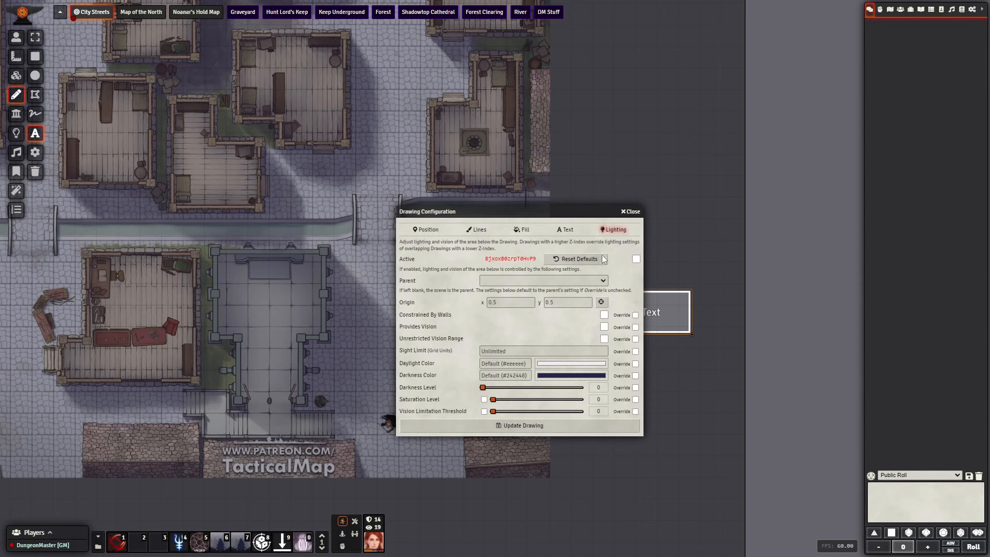
{"action": "left_click", "coordinate": [636, 259]}
{"action": "left_click_drag", "start_coordinate": [490, 392], "coordinate": [604, 395]}
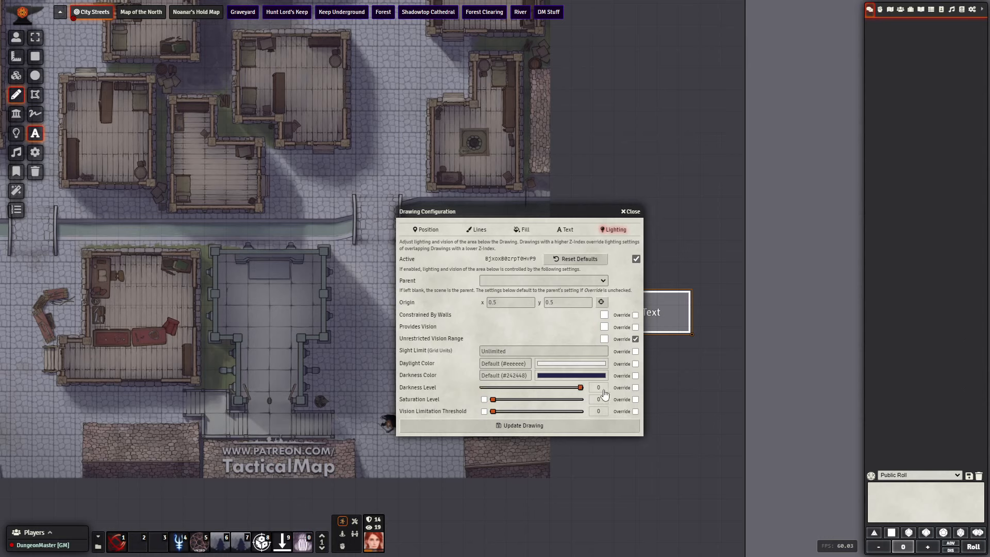
{"action": "left_click", "coordinate": [636, 388]}
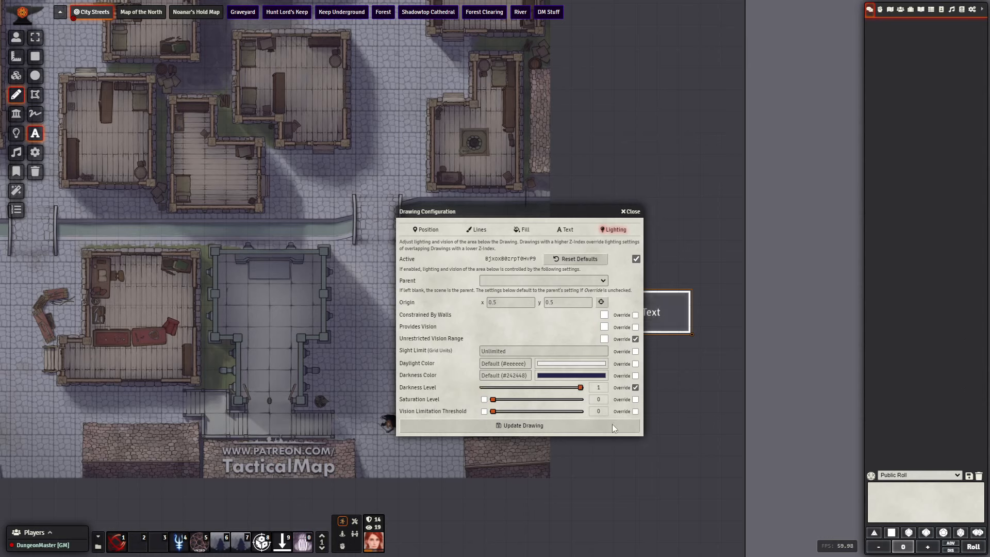
{"action": "left_click", "coordinate": [552, 430]}
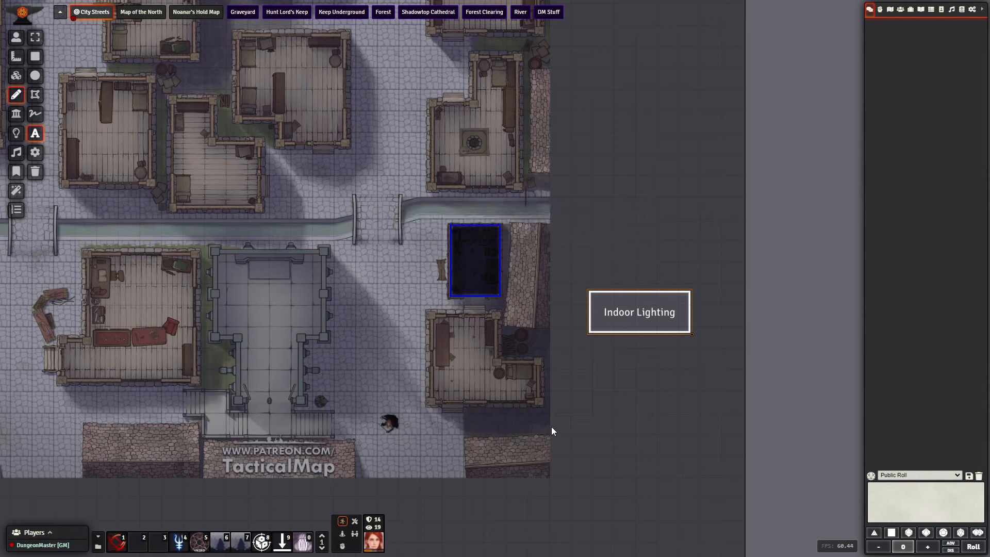
Step: Place the character token in the empty area just south of the Indoor Lighting drawing
{"action": "left_click", "coordinate": [16, 37]}
{"action": "left_click_drag", "start_coordinate": [385, 428], "coordinate": [619, 415]}
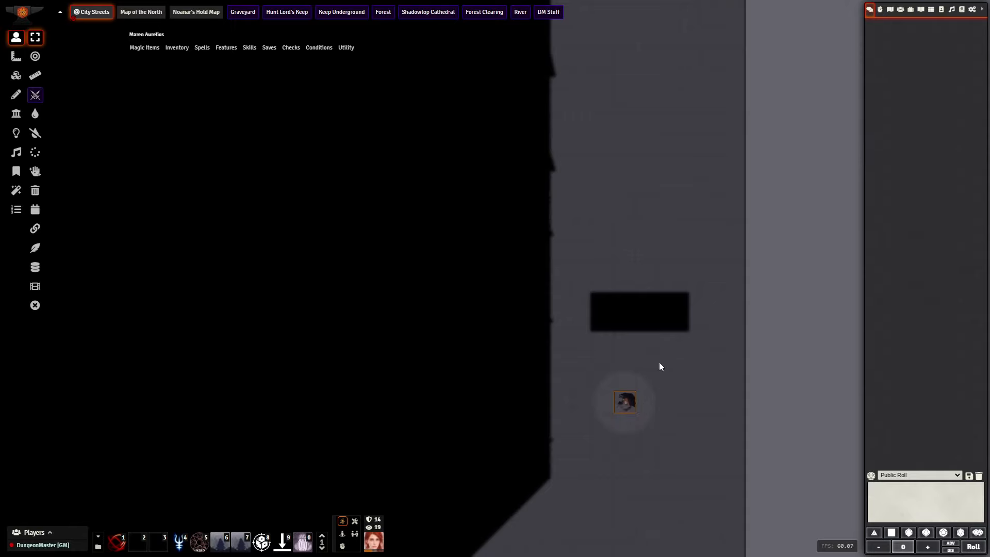
{"action": "scroll", "coordinate": [658, 356], "scroll_direction": "down", "scroll_amount": 5}
{"action": "left_click_drag", "start_coordinate": [580, 187], "coordinate": [592, 274]}
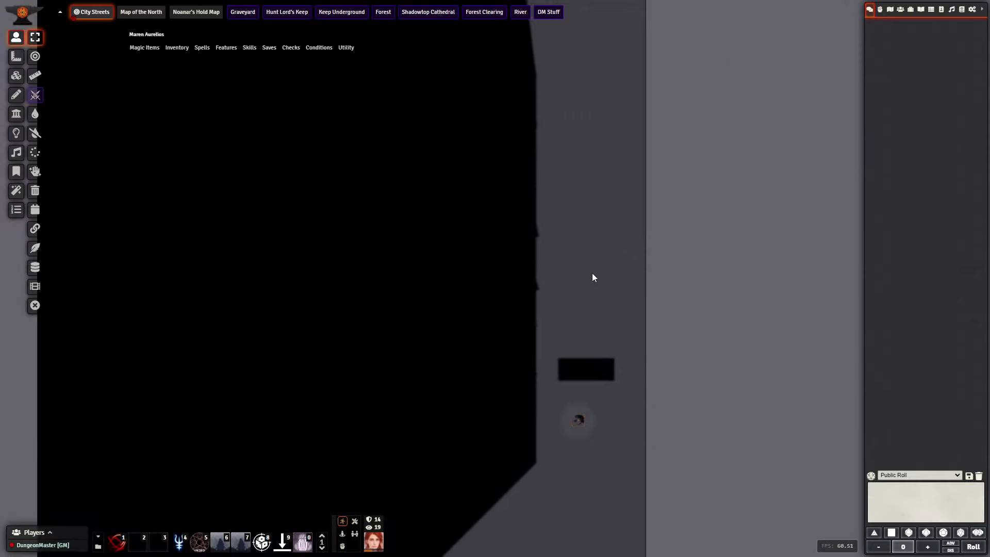
{"action": "left_click_drag", "start_coordinate": [600, 416], "coordinate": [601, 358]}
{"action": "scroll", "coordinate": [644, 351], "scroll_direction": "up", "scroll_amount": 8}
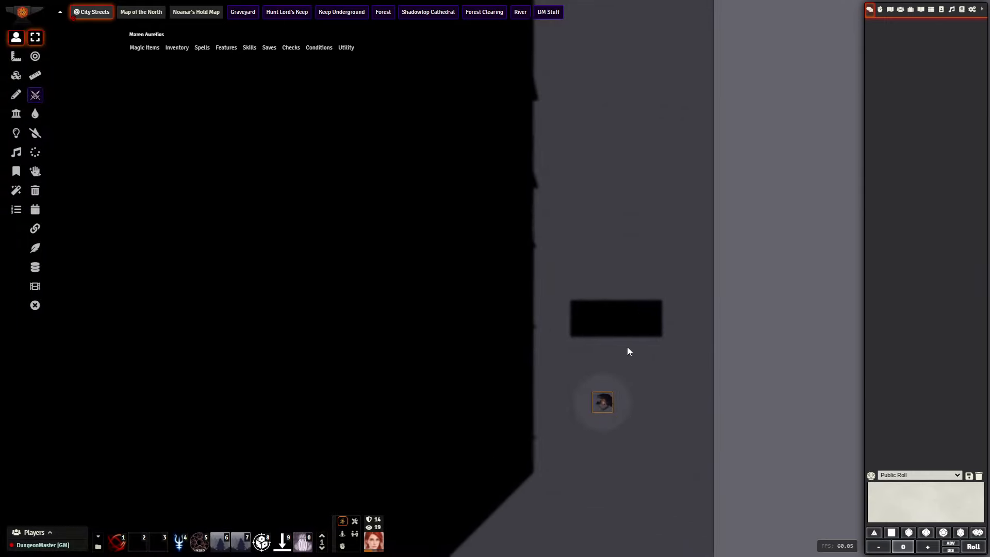
Step: Check the token's vision by moving it north to the Indoor Lighting drawing and back south, and deselect it
{"action": "key", "text": "w"}
{"action": "key", "text": "w"}
{"action": "key", "text": "w"}
{"action": "key", "text": "w"}
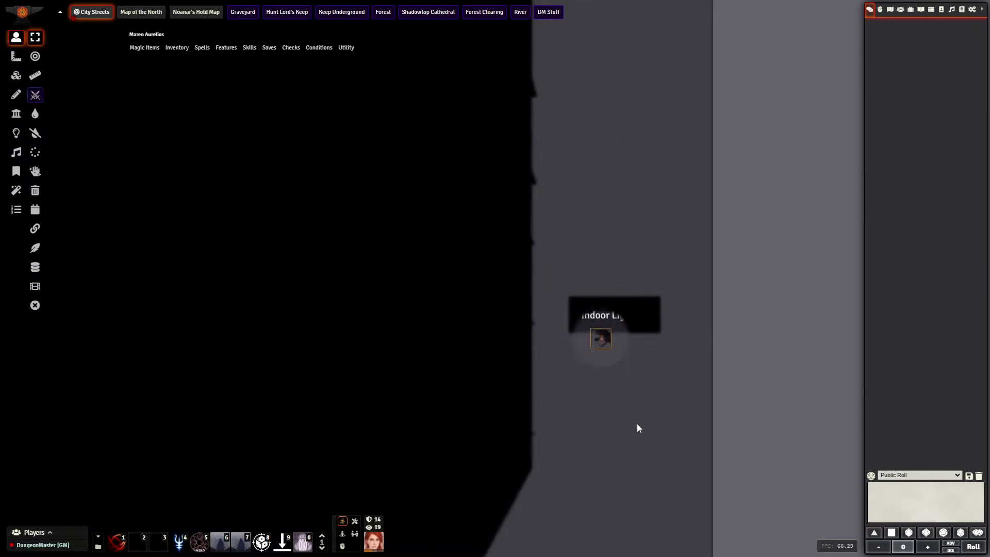
{"action": "key", "text": "s"}
{"action": "key", "text": "s"}
{"action": "key", "text": "s"}
{"action": "left_click", "coordinate": [601, 440]}
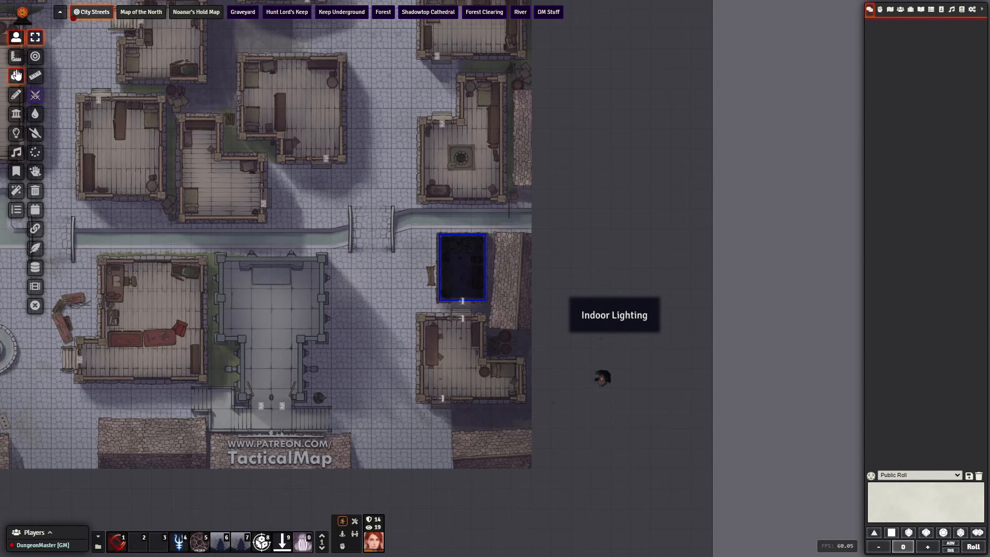
Step: Review the lighting settings of the rectangle over the darkened building, close them without updating, and delete the rectangle
{"action": "left_click", "coordinate": [15, 95]}
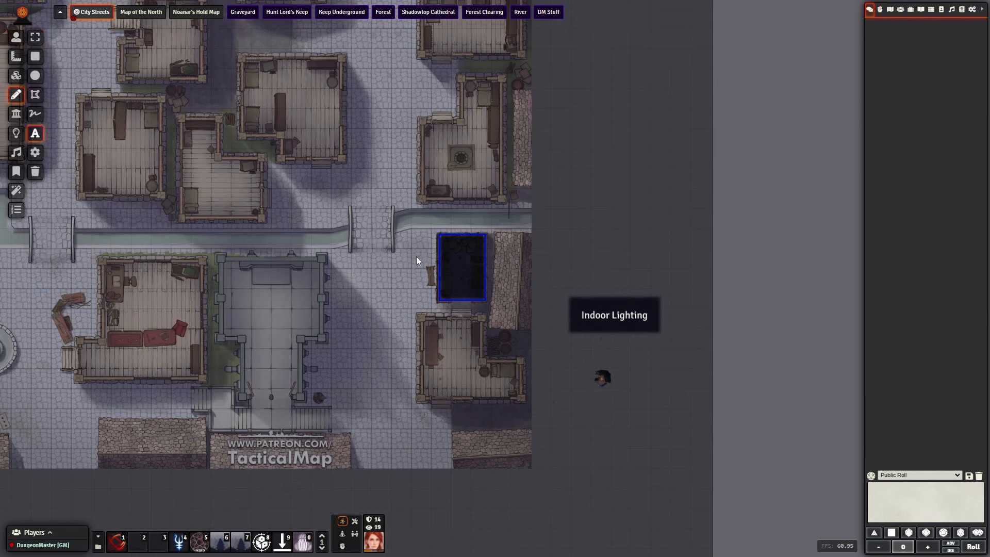
{"action": "left_click", "coordinate": [35, 37]}
{"action": "double_click", "coordinate": [453, 268]}
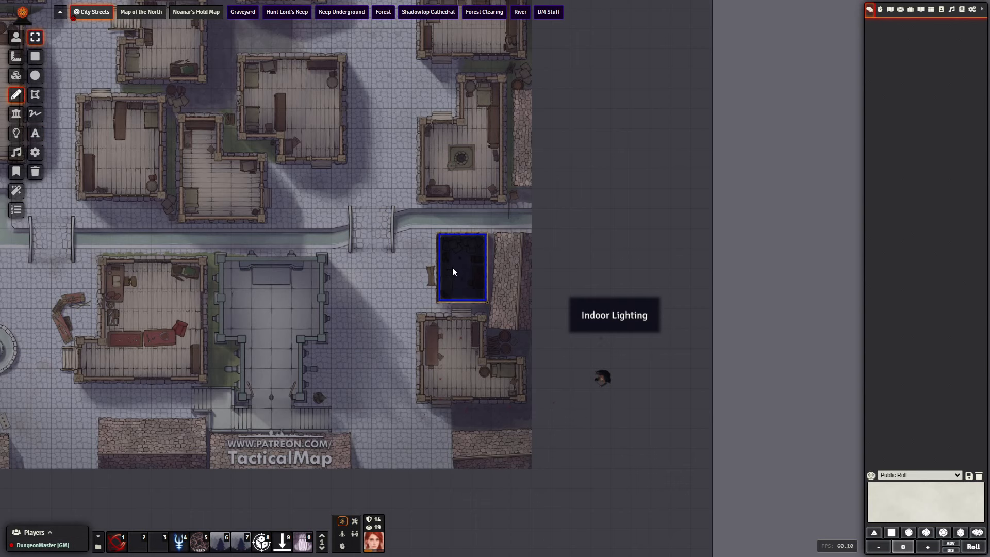
{"action": "left_click", "coordinate": [297, 168]}
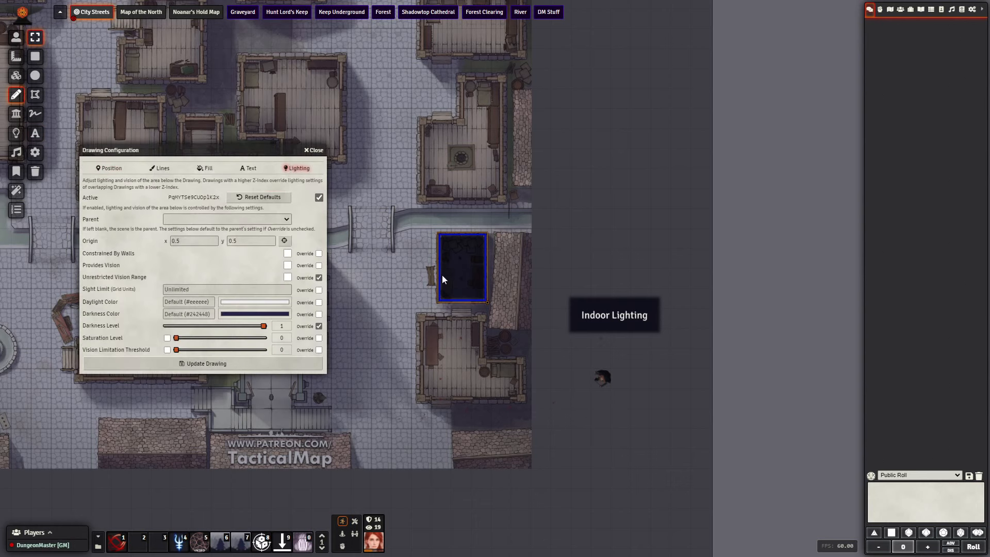
{"action": "left_click", "coordinate": [319, 278]}
{"action": "left_click", "coordinate": [314, 150]}
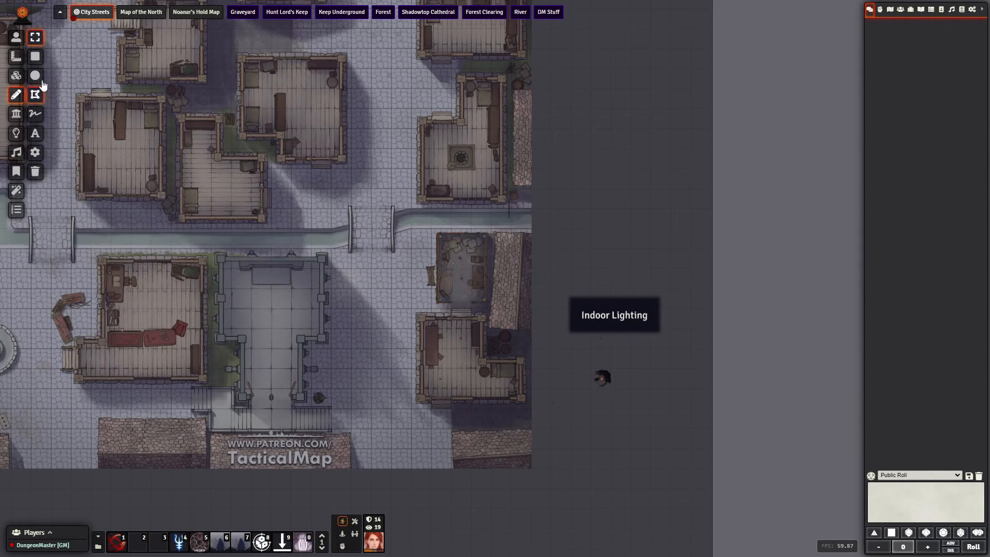
Step: Draw a new rectangle about 237 × 332 px over the same small building and activate its lighting
{"action": "left_click", "coordinate": [35, 56]}
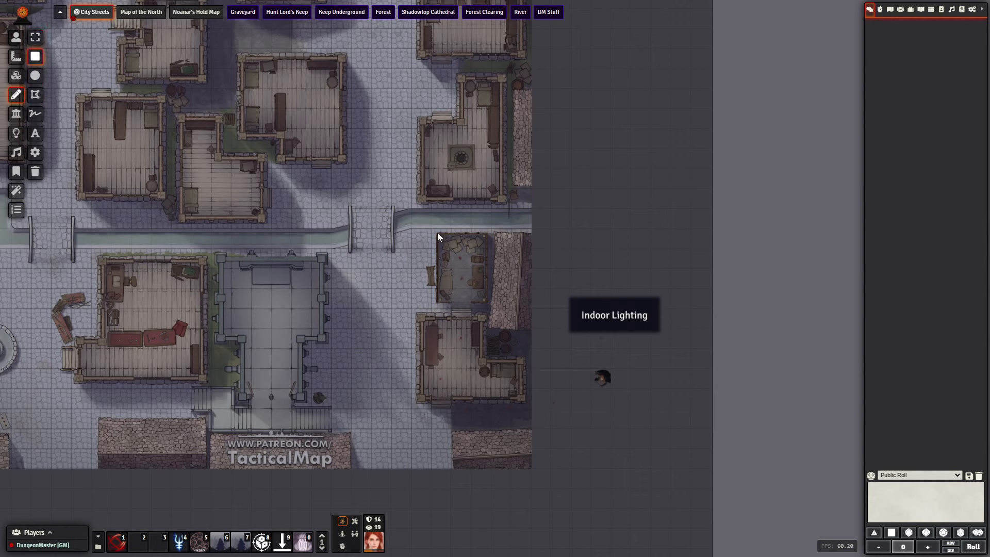
{"action": "left_click_drag", "start_coordinate": [437, 233], "coordinate": [486, 302]}
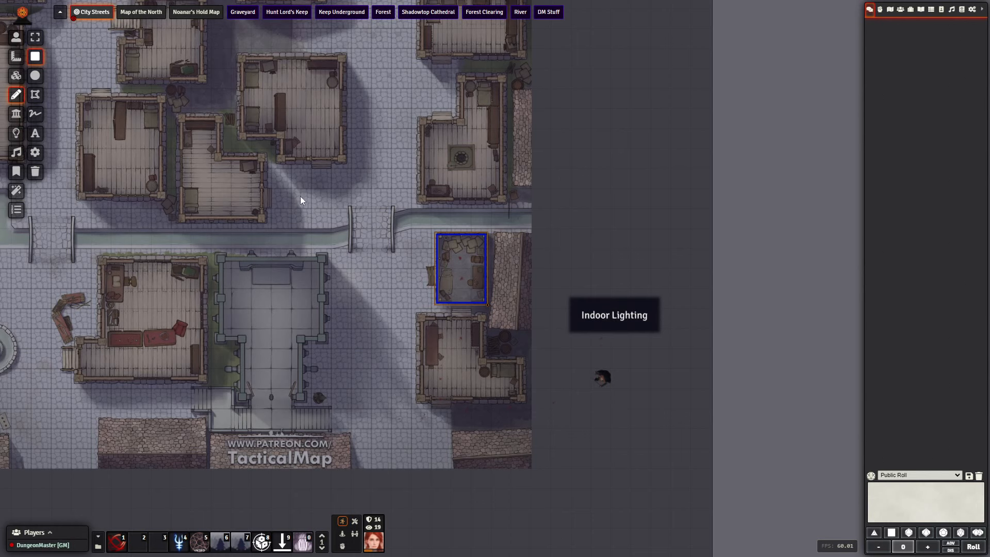
{"action": "double_click", "coordinate": [464, 273]}
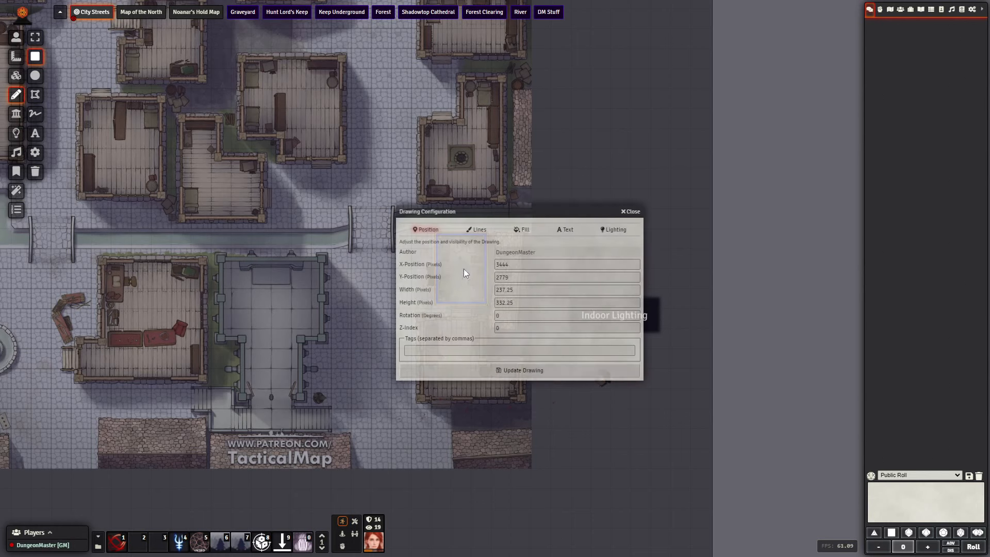
{"action": "left_click", "coordinate": [613, 230]}
{"action": "left_click_drag", "start_coordinate": [550, 215], "coordinate": [248, 217]}
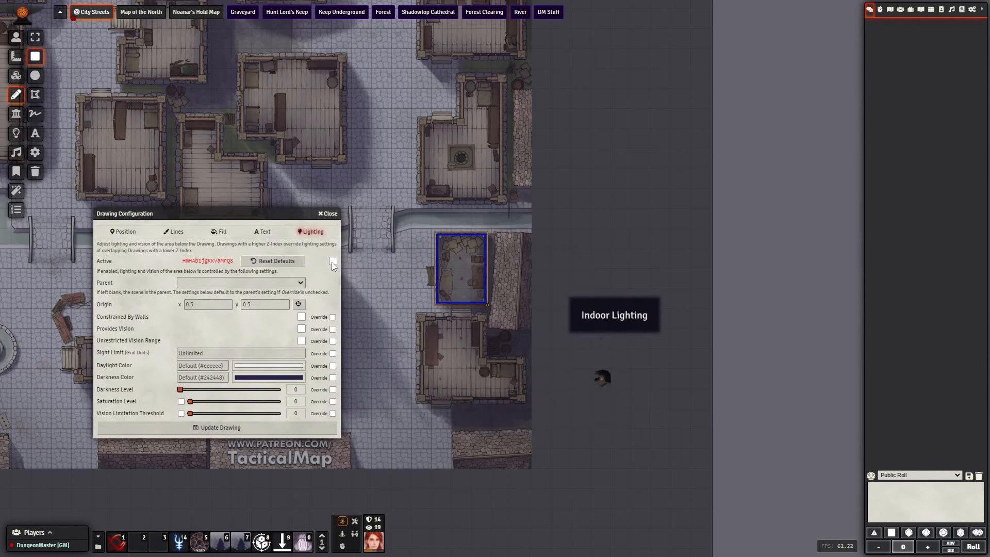
{"action": "left_click", "coordinate": [333, 263]}
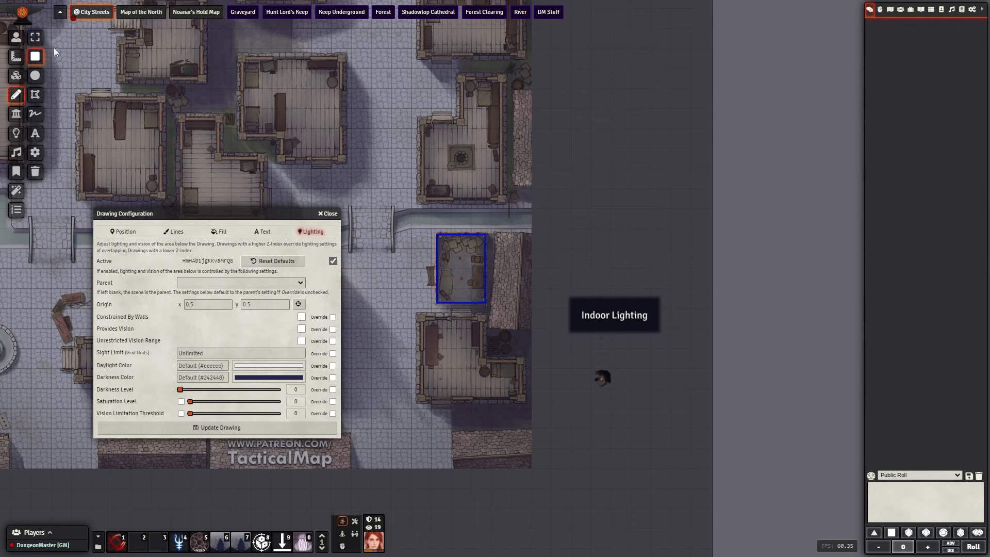
Step: Open the Indoor Lighting drawing's lighting settings and arrange them beside the new rectangle's settings for comparison
{"action": "left_click", "coordinate": [36, 36]}
{"action": "double_click", "coordinate": [612, 315]}
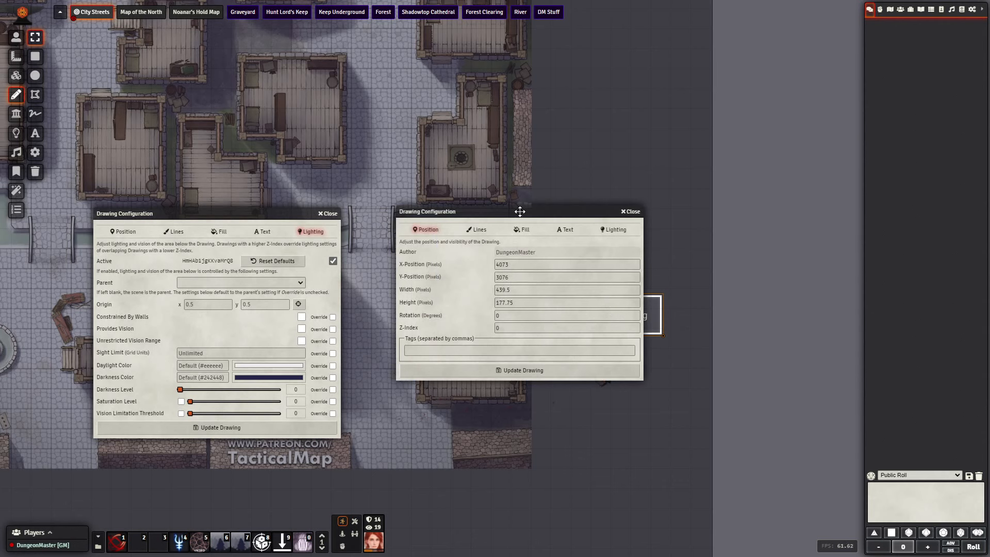
{"action": "mouse_move", "coordinate": [520, 212]}
{"action": "left_mouse_down"}
{"action": "mouse_move", "coordinate": [665, 309]}
{"action": "mouse_move", "coordinate": [687, 336]}
{"action": "left_mouse_up"}
{"action": "left_click", "coordinate": [781, 353]}
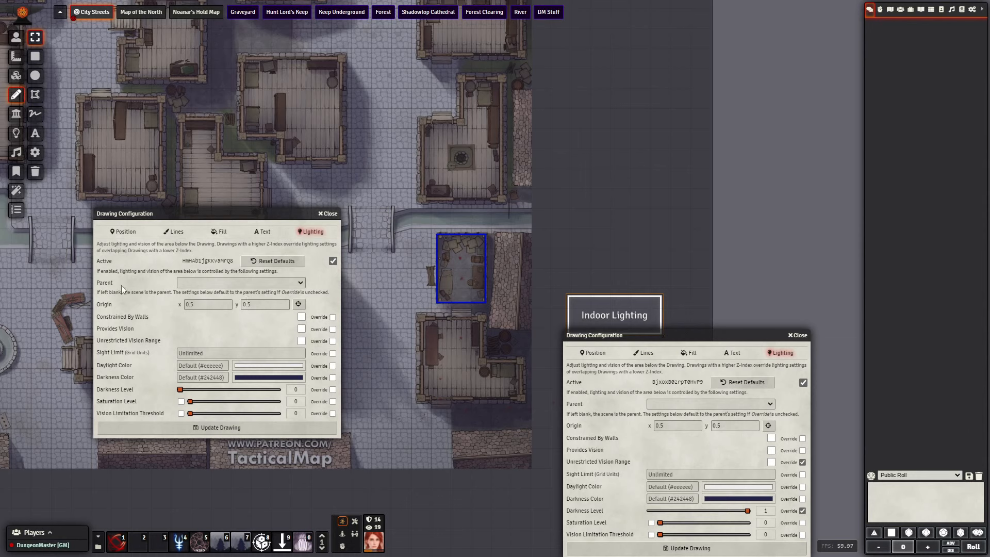
{"action": "left_click_drag", "start_coordinate": [224, 216], "coordinate": [207, 238]}
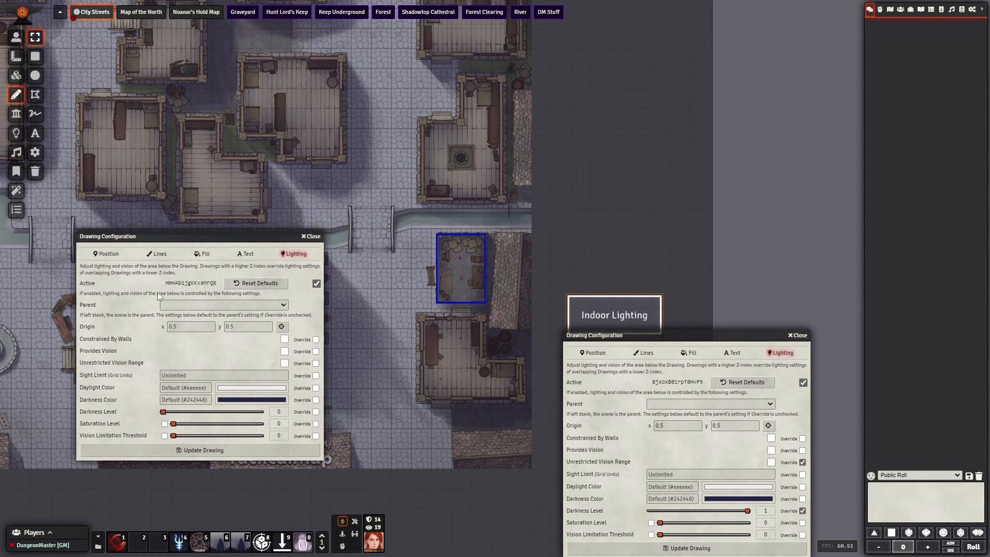
Step: Try the Indoor Lighting drawing as the rectangle's lighting Parent, and reset Parent to blank
{"action": "left_click", "coordinate": [196, 307]}
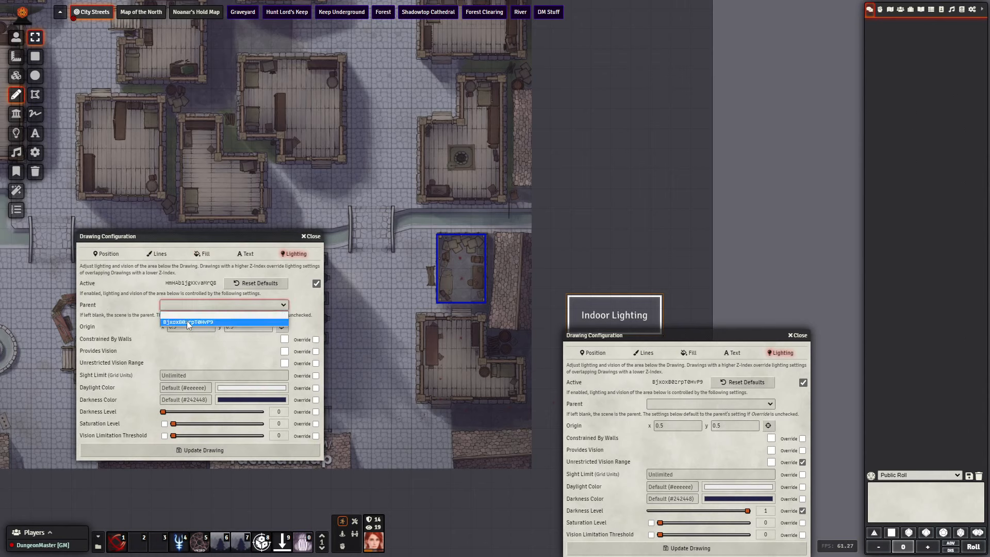
{"action": "left_click", "coordinate": [188, 321]}
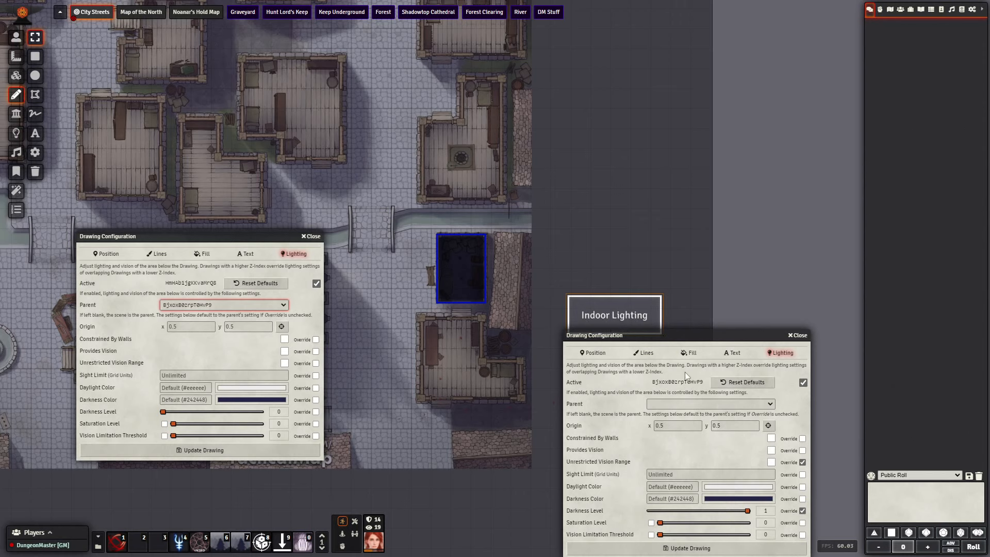
{"action": "left_click", "coordinate": [249, 305]}
{"action": "left_click", "coordinate": [240, 313]}
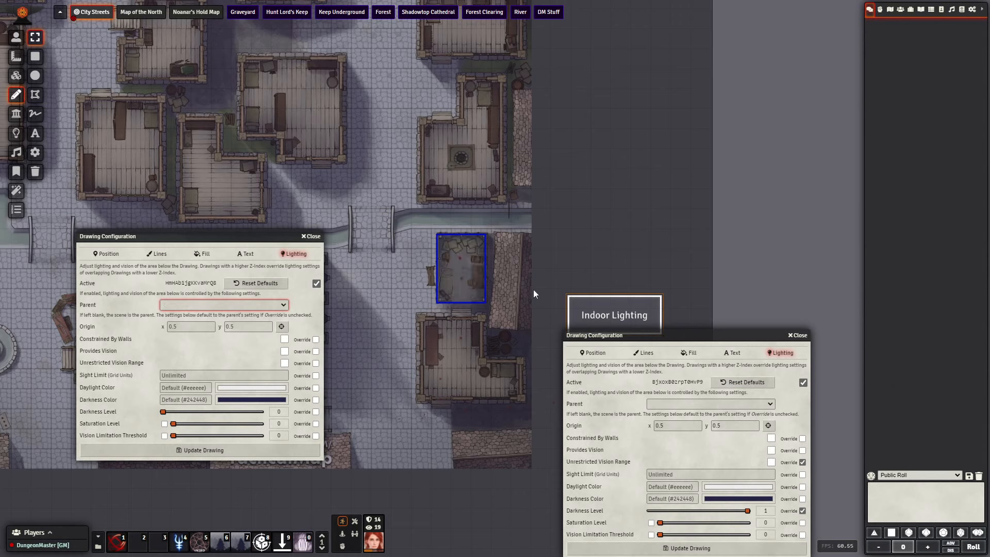
Step: Set the rectangle's lighting Parent to the Indoor Lighting drawing and update the rectangle
{"action": "left_click", "coordinate": [258, 305]}
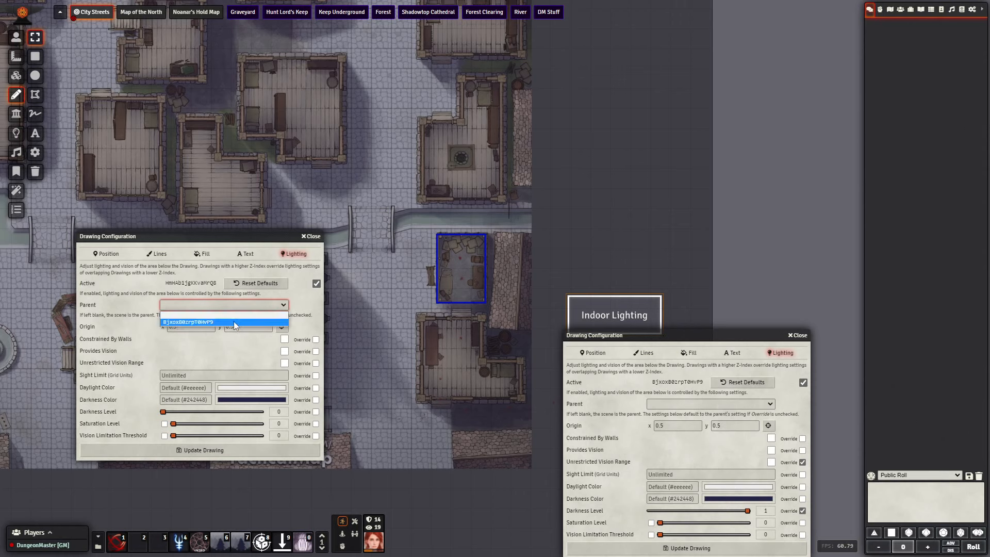
{"action": "left_click", "coordinate": [234, 321]}
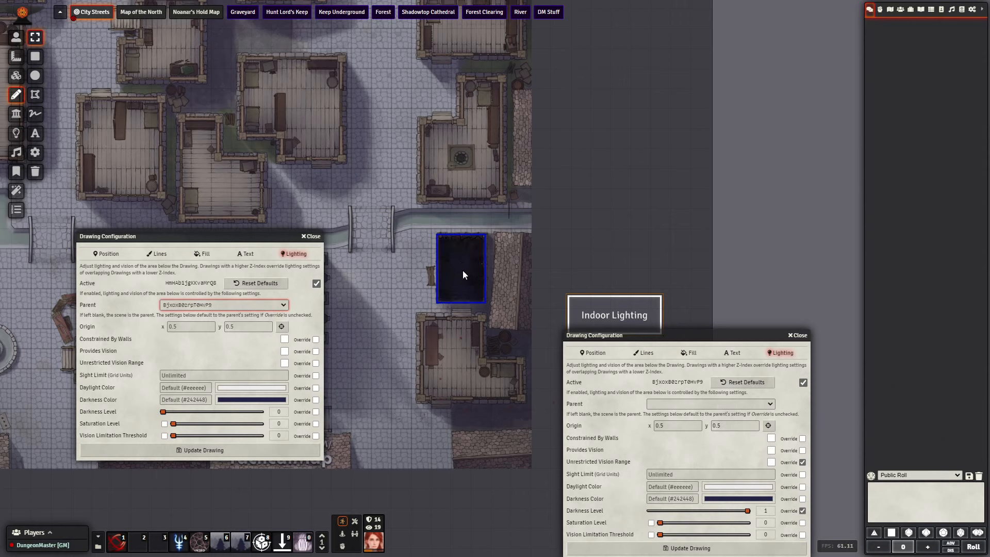
{"action": "left_click", "coordinate": [236, 450]}
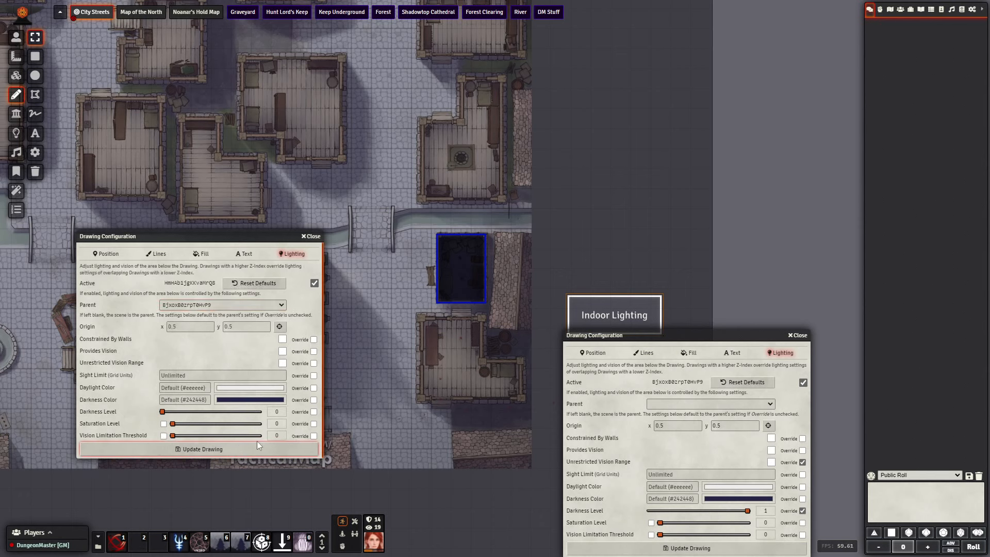
{"action": "left_click_drag", "start_coordinate": [642, 338], "coordinate": [689, 338]}
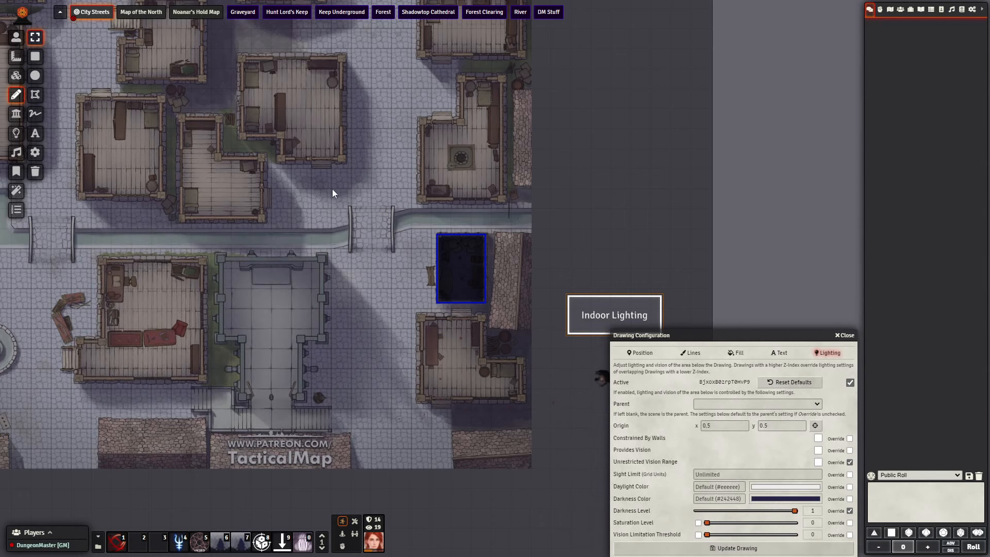
Step: Draw an L-shaped polygon about 475 × 380 px over the building just below the darkened rectangle
{"action": "left_click", "coordinate": [33, 93]}
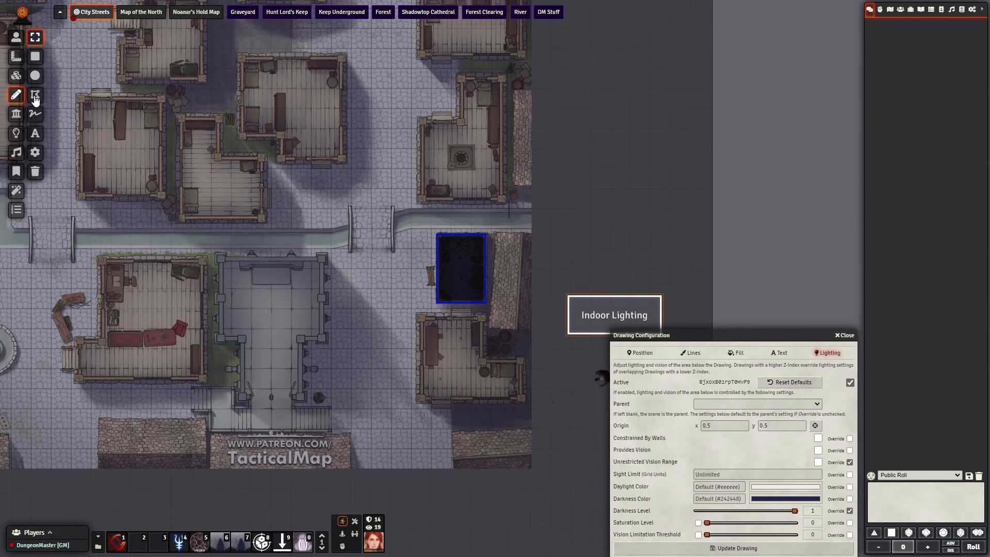
{"action": "left_click", "coordinate": [422, 318]}
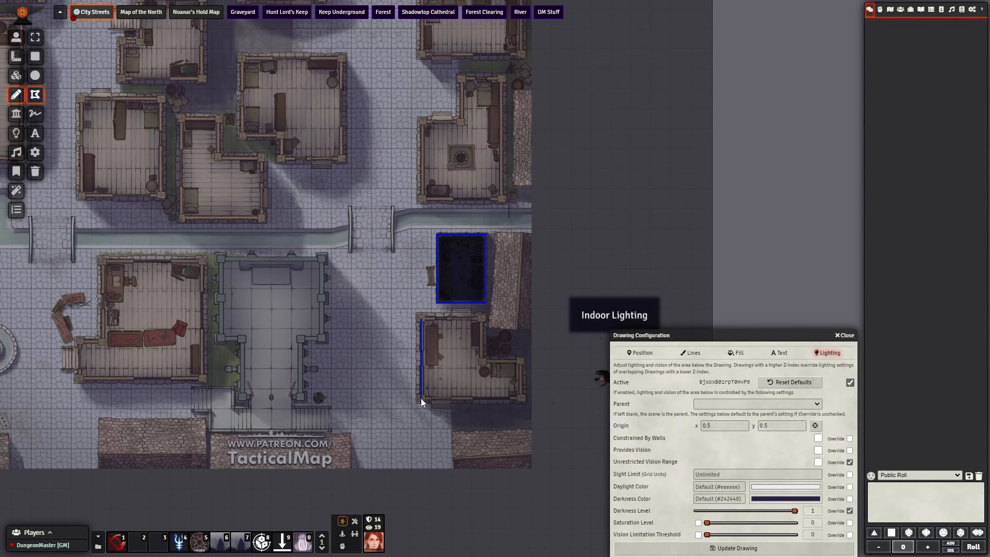
{"action": "left_click", "coordinate": [421, 398]}
{"action": "left_click", "coordinate": [420, 318]}
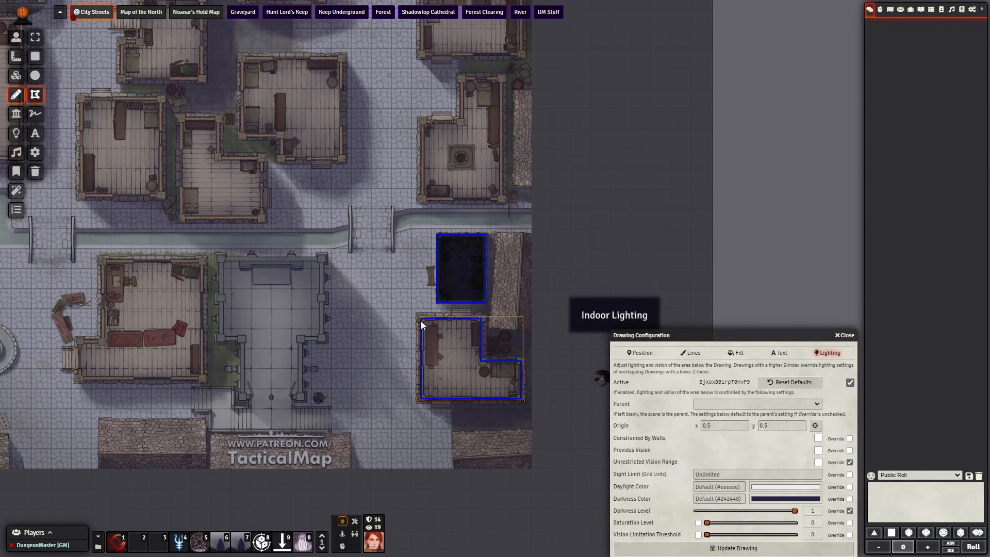
Step: Activate lighting on the L-shaped polygon, set its Parent to the Indoor Lighting drawing, and update it
{"action": "double_click", "coordinate": [452, 342]}
{"action": "left_click", "coordinate": [613, 229]}
{"action": "mouse_move", "coordinate": [582, 212]}
{"action": "left_mouse_down"}
{"action": "mouse_move", "coordinate": [383, 248]}
{"action": "mouse_move", "coordinate": [315, 279]}
{"action": "left_mouse_up"}
{"action": "left_click", "coordinate": [369, 325]}
{"action": "left_click", "coordinate": [325, 347]}
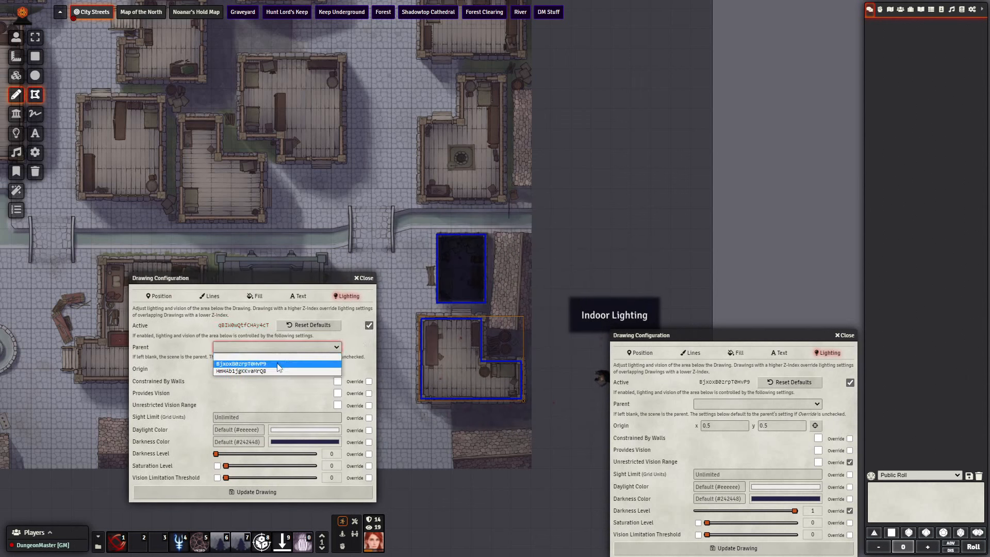
{"action": "left_click", "coordinate": [279, 365]}
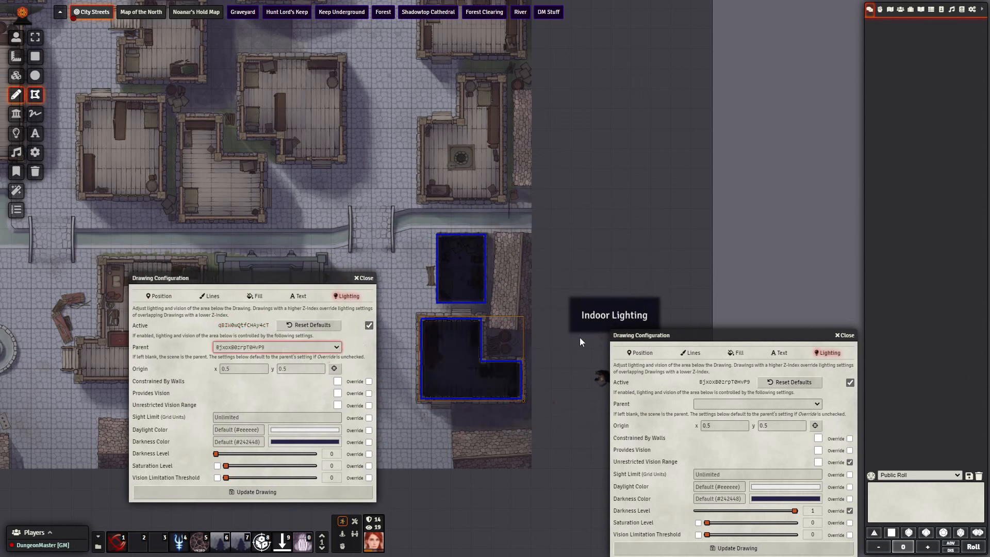
{"action": "left_click", "coordinate": [246, 490]}
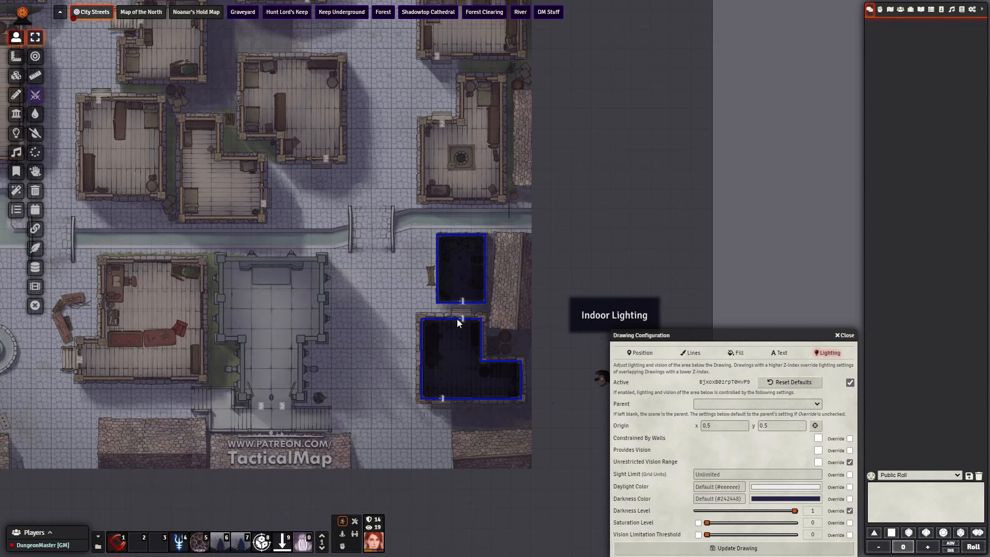
Step: Move the character token onto the street just outside the L-shaped building's lower door and deselect it
{"action": "left_click_drag", "start_coordinate": [589, 372], "coordinate": [456, 432]}
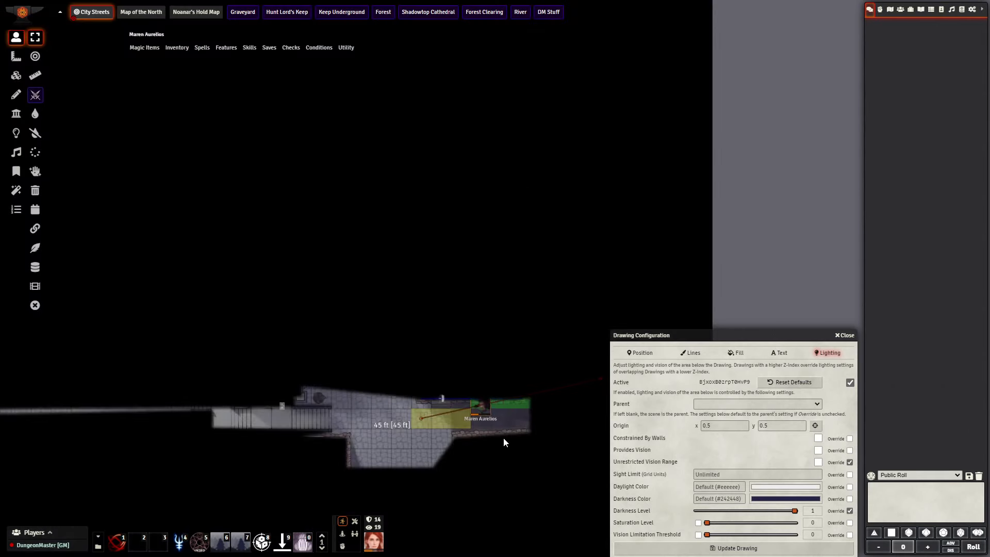
{"action": "left_click", "coordinate": [589, 380]}
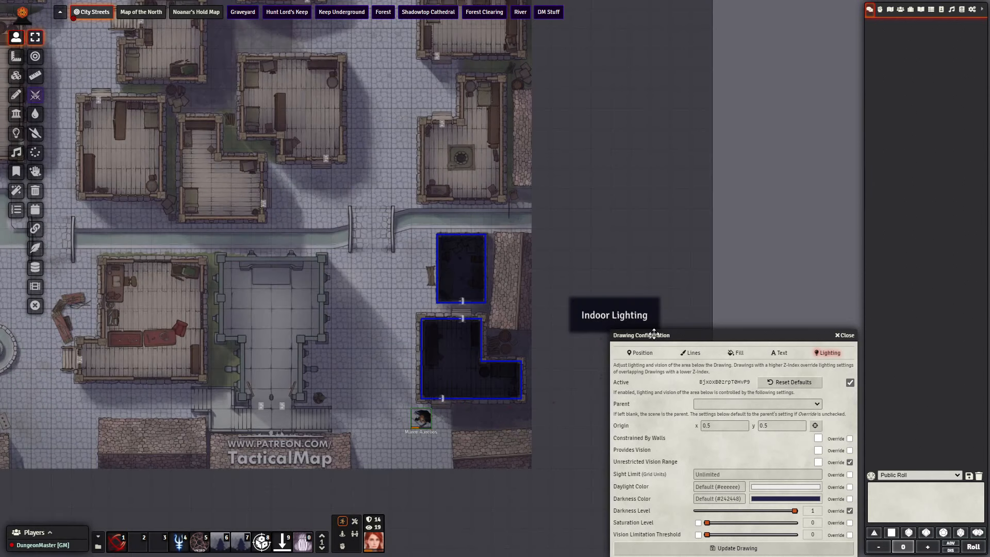
{"action": "left_click_drag", "start_coordinate": [787, 337], "coordinate": [752, 337]}
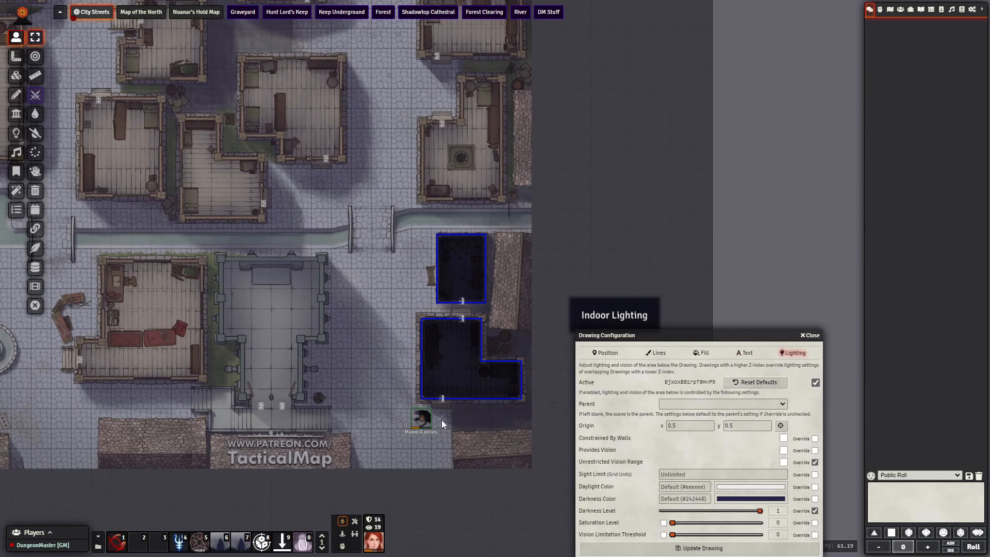
Step: Walk the character token through the L-shaped building and into the small building above it to examine its vision indoors
{"action": "left_click", "coordinate": [428, 418]}
{"action": "key", "text": "Right"}
{"action": "key", "text": "Up"}
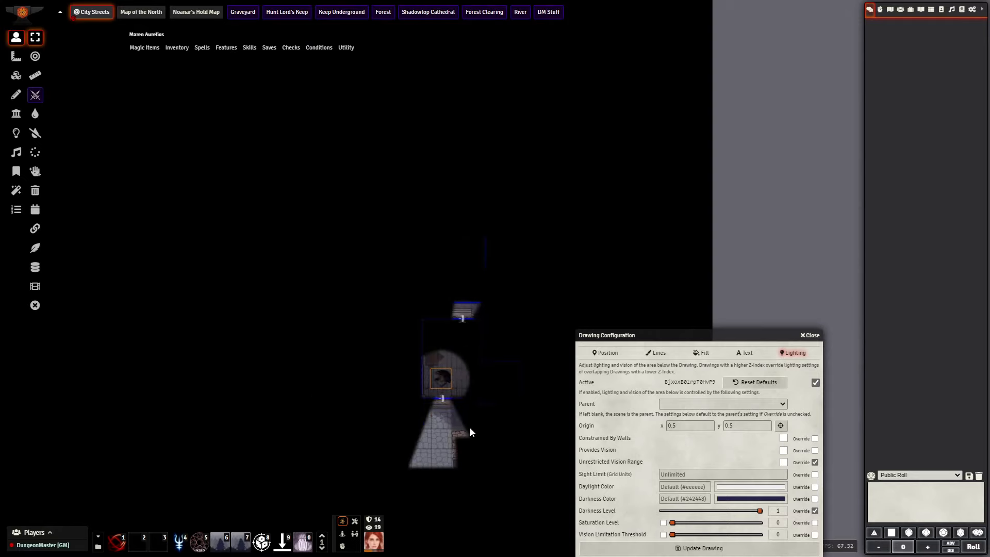
{"action": "left_click", "coordinate": [463, 319]}
{"action": "left_click", "coordinate": [463, 318]}
{"action": "key", "text": "Right"}
{"action": "key", "text": "Up"}
{"action": "key", "text": "Up"}
{"action": "key", "text": "Up"}
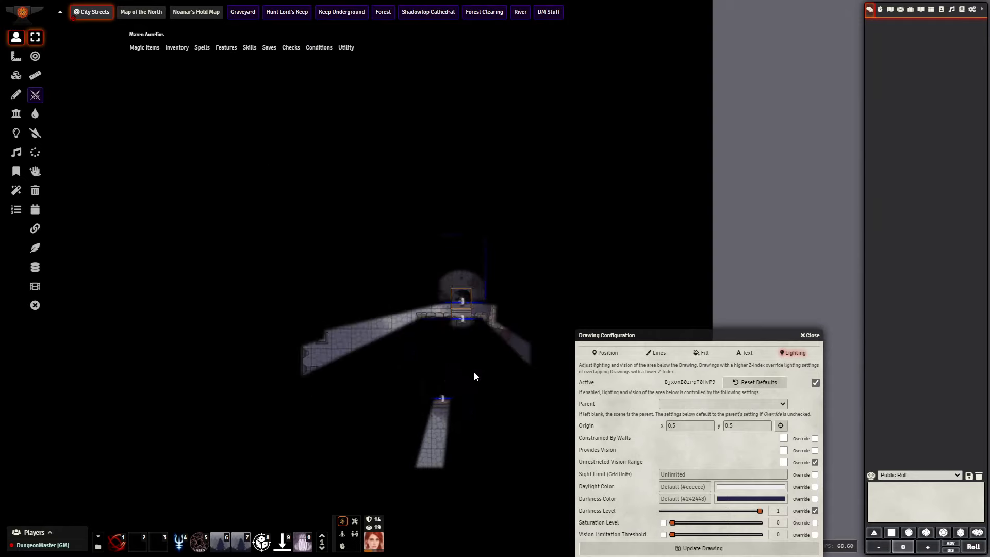
{"action": "key", "text": "Up"}
{"action": "key", "text": "Up"}
{"action": "key", "text": "Up"}
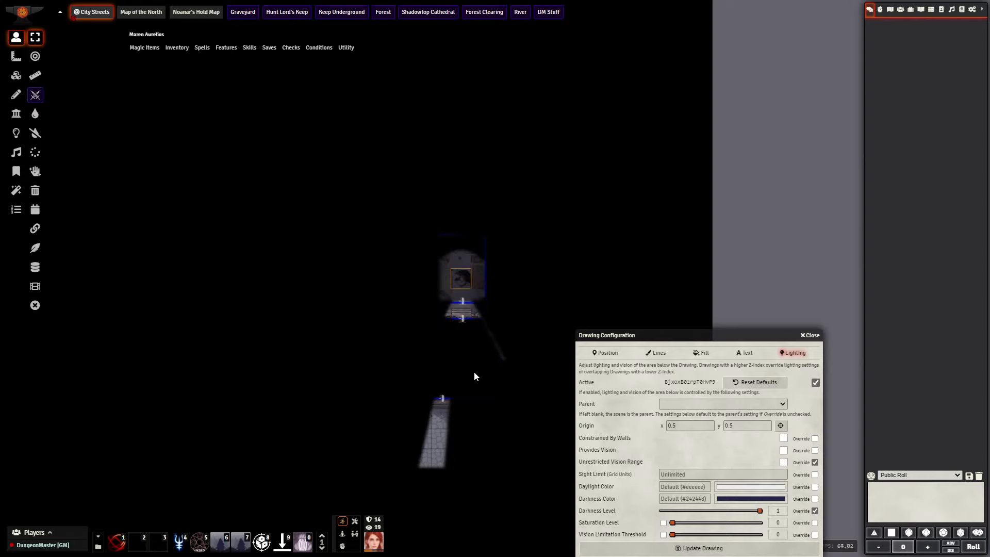
Step: Walk the token back through the L-shaped building to the street below it and deselect it
{"action": "key", "text": "Down"}
{"action": "key", "text": "Down"}
{"action": "key", "text": "Down"}
{"action": "key", "text": "Down"}
{"action": "key", "text": "Down"}
{"action": "key", "text": "Down"}
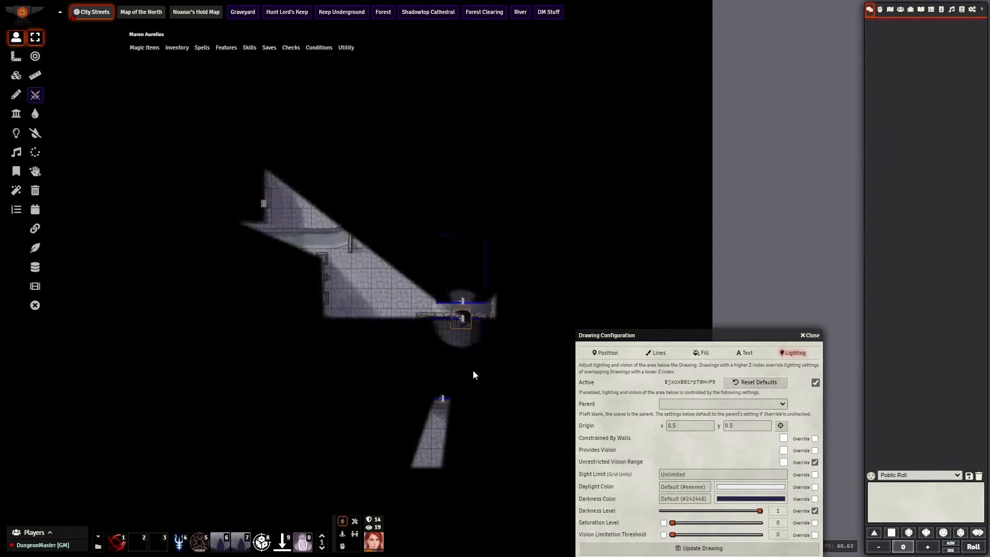
{"action": "key", "text": "Left"}
{"action": "key", "text": "Down"}
{"action": "key", "text": "Down"}
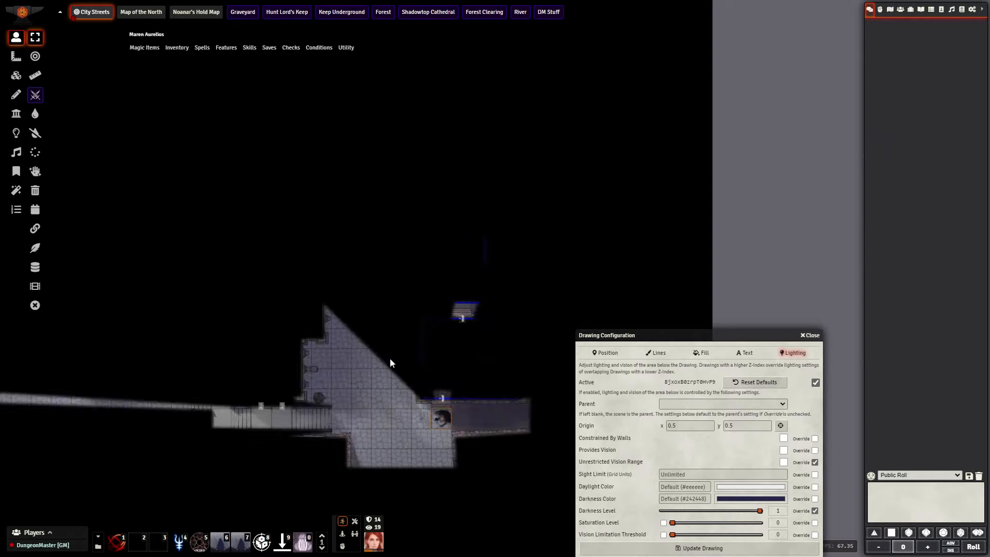
{"action": "left_click", "coordinate": [391, 358]}
{"action": "left_click_drag", "start_coordinate": [356, 359], "coordinate": [308, 358]}
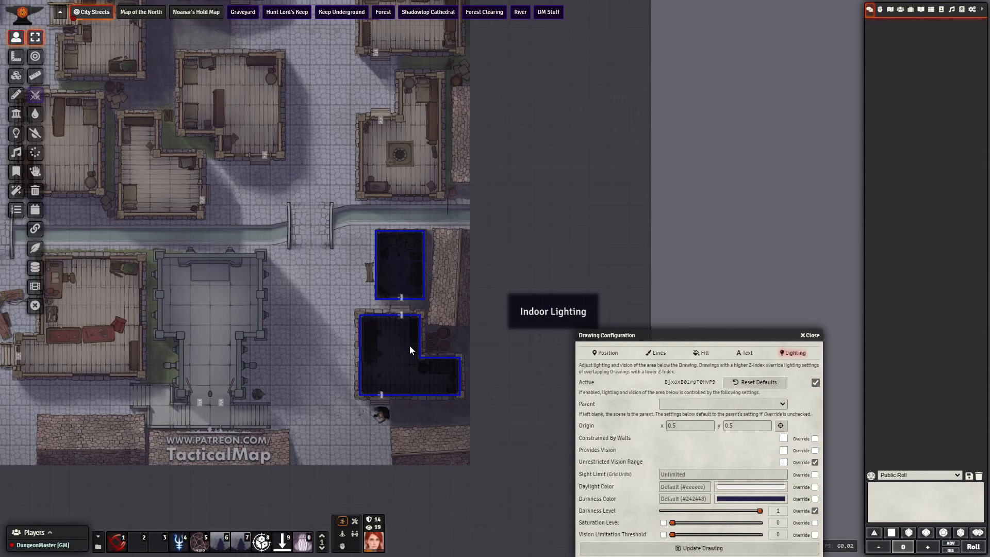
Step: Set the L-shaped drawing's Line Opacity to 0 and update the drawing
{"action": "left_click", "coordinate": [16, 94]}
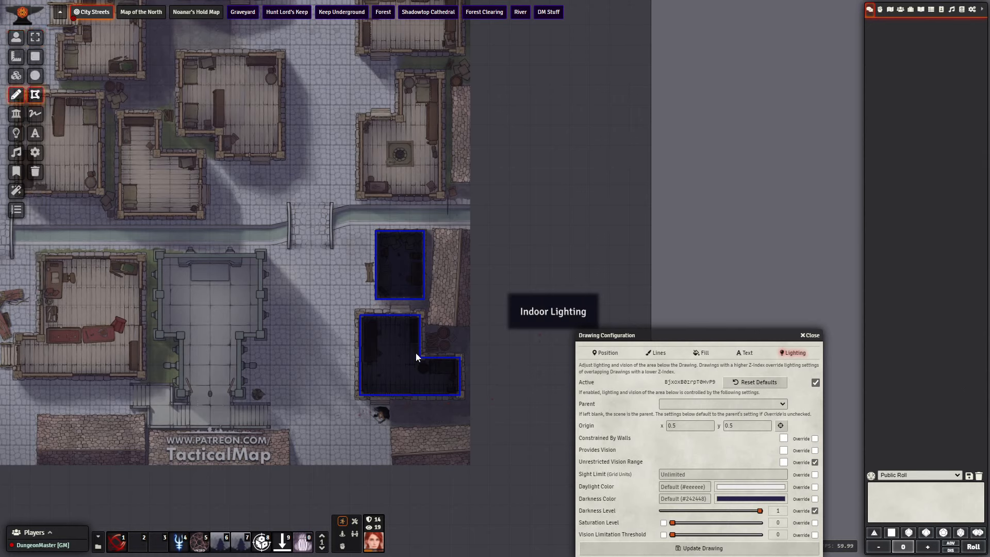
{"action": "left_click", "coordinate": [37, 40]}
{"action": "double_click", "coordinate": [394, 350]}
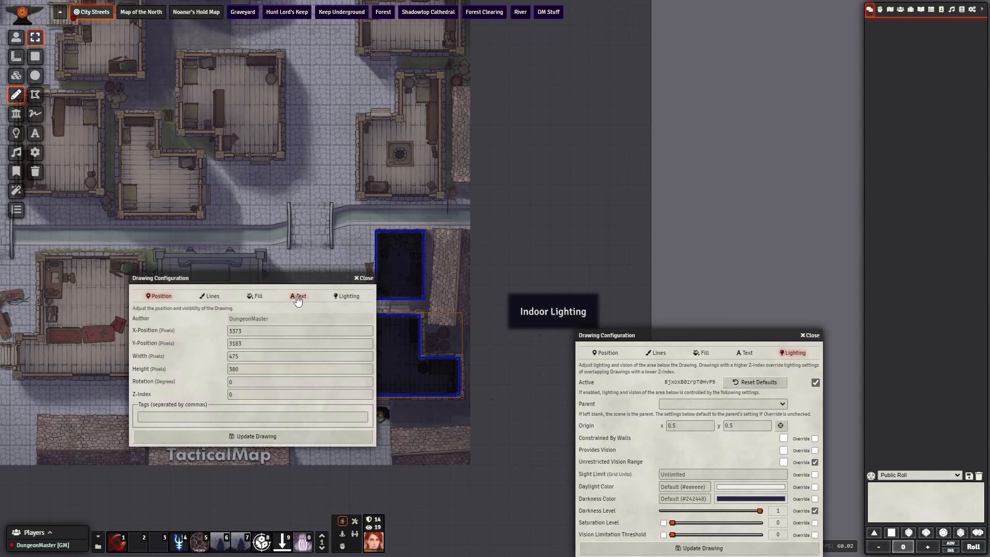
{"action": "left_click", "coordinate": [211, 297]}
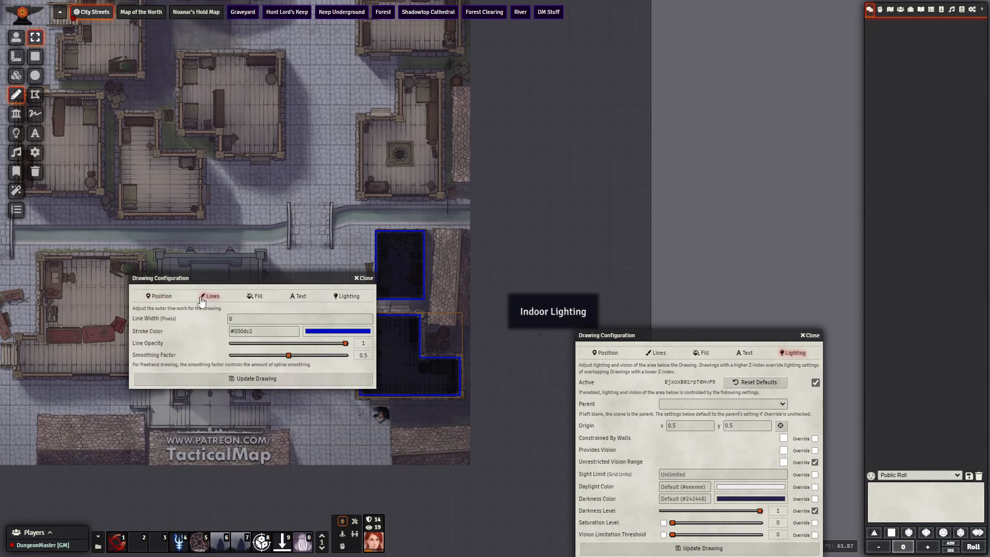
{"action": "left_click_drag", "start_coordinate": [239, 279], "coordinate": [174, 318]}
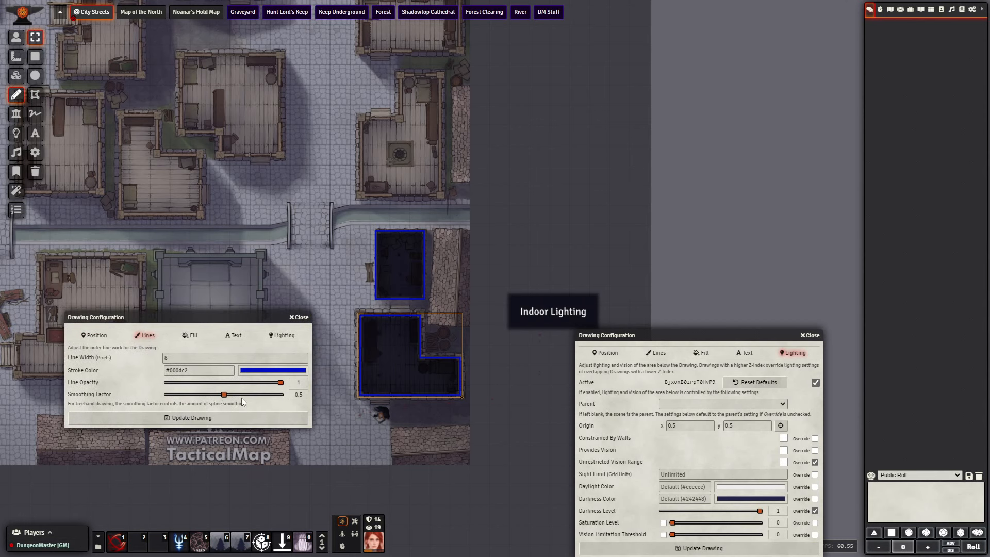
{"action": "scroll", "coordinate": [370, 411], "scroll_direction": "up", "scroll_amount": 10}
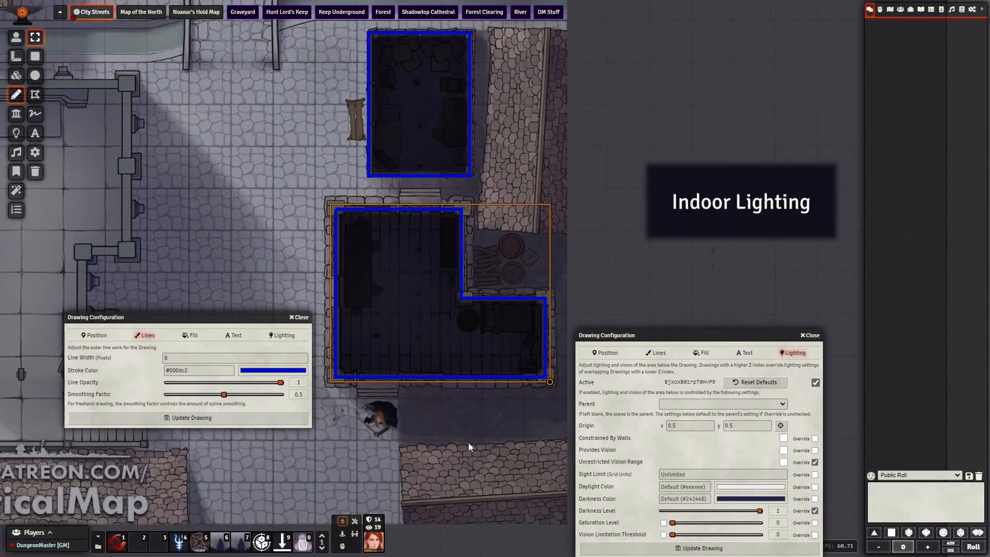
{"action": "left_click_drag", "start_coordinate": [253, 382], "coordinate": [121, 382]}
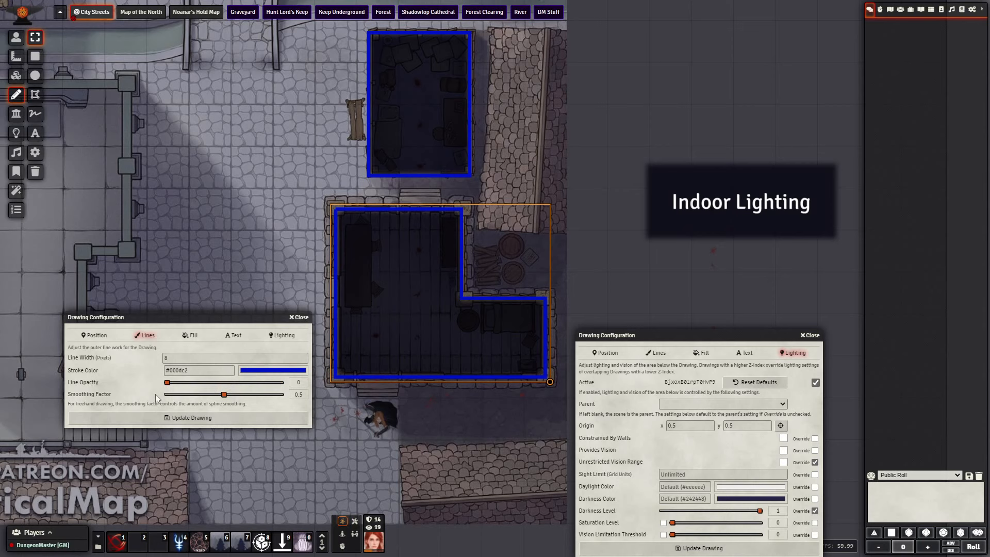
{"action": "left_click", "coordinate": [199, 418]}
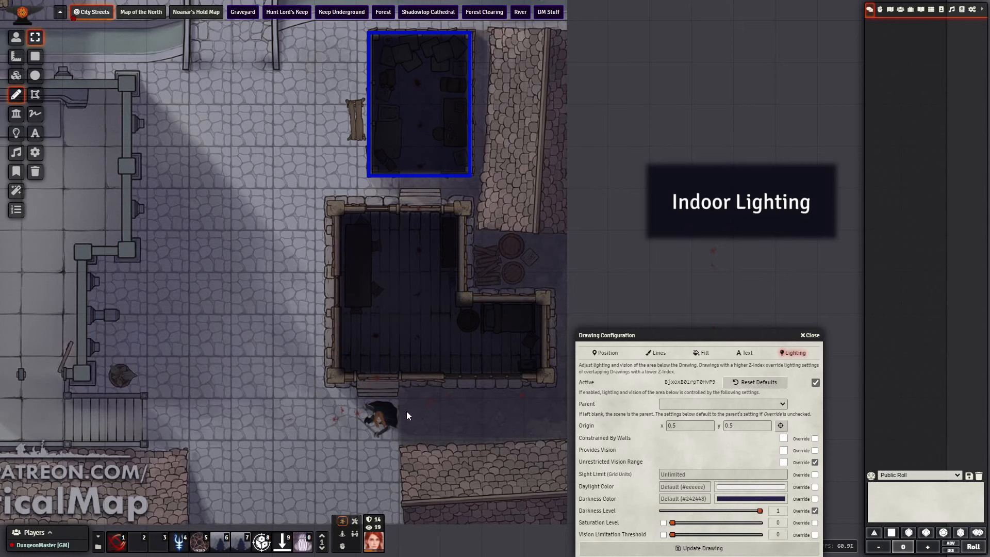
Step: Check the two buildings' outlines from the character token's view, and deselect the token
{"action": "left_click", "coordinate": [16, 37]}
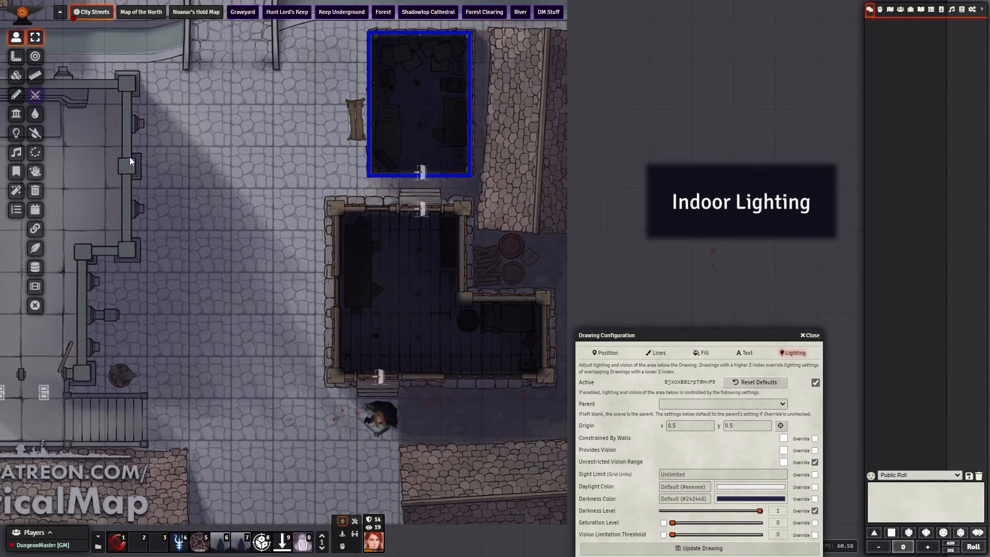
{"action": "left_click", "coordinate": [389, 416]}
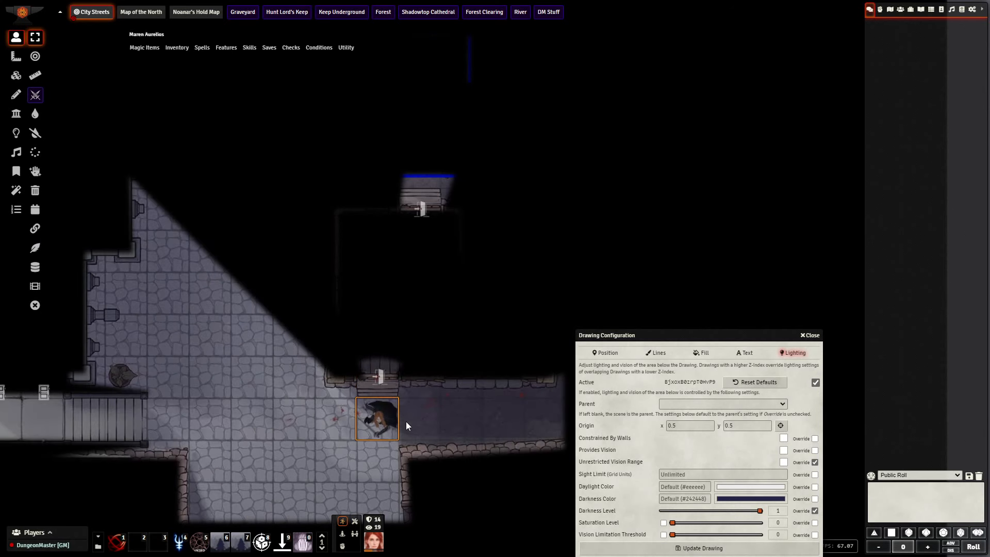
{"action": "left_click", "coordinate": [441, 331]}
{"action": "left_click_drag", "start_coordinate": [401, 262], "coordinate": [432, 392]}
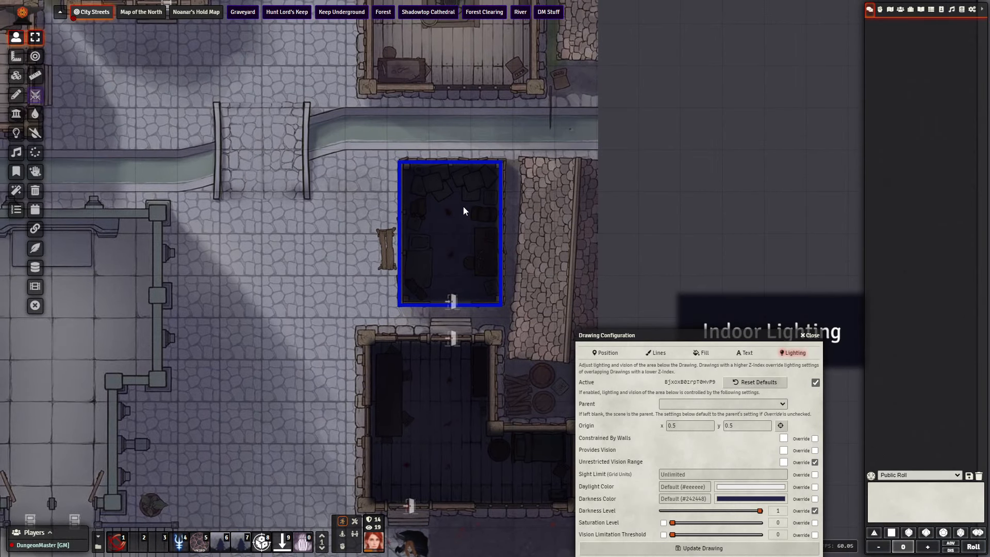
Step: Toggle the small building's rectangle drawing to hidden
{"action": "left_click", "coordinate": [16, 94]}
{"action": "left_click", "coordinate": [432, 225]}
{"action": "right_click", "coordinate": [434, 221]}
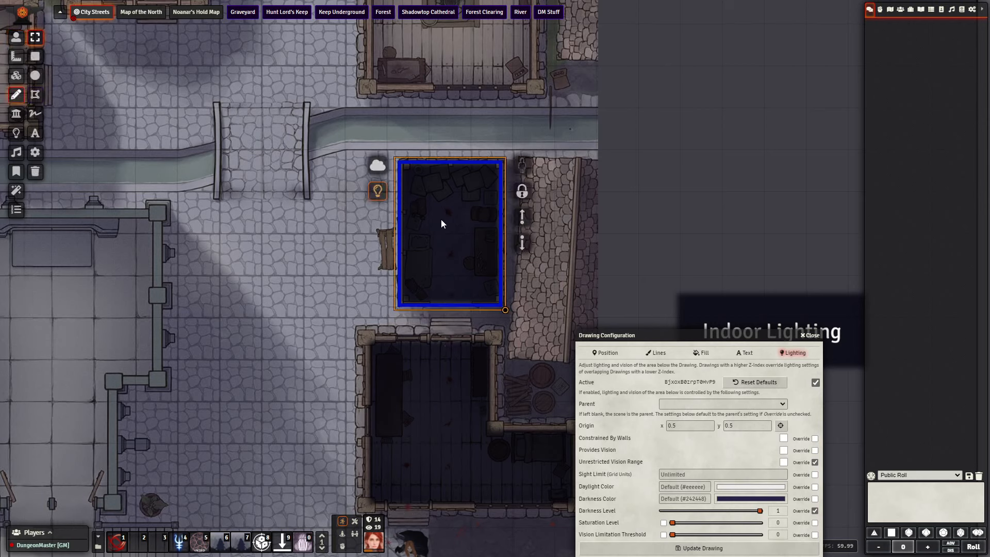
{"action": "left_click", "coordinate": [524, 168]}
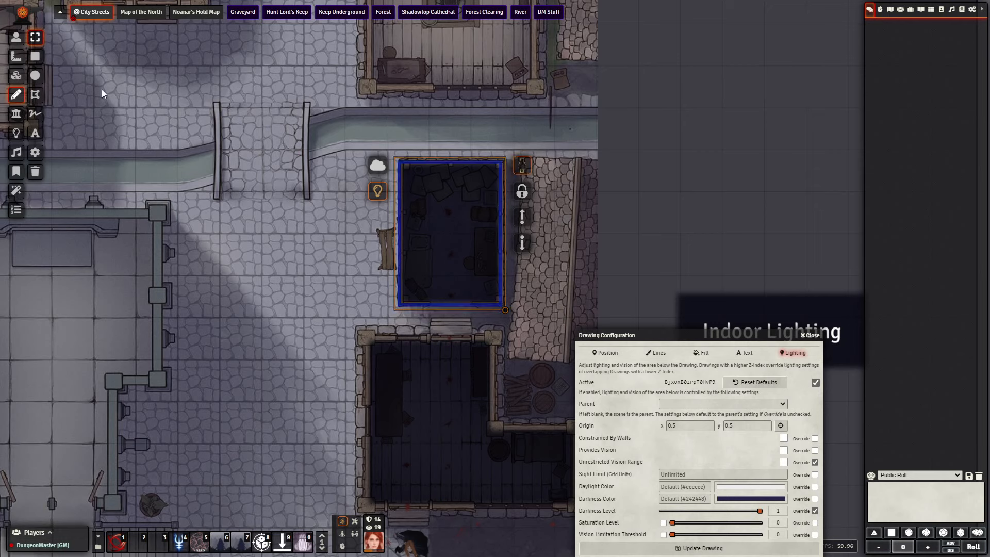
Step: Walk the character token through the L-shaped building into the small building to examine the hidden drawing's lighting effect
{"action": "left_click", "coordinate": [16, 37]}
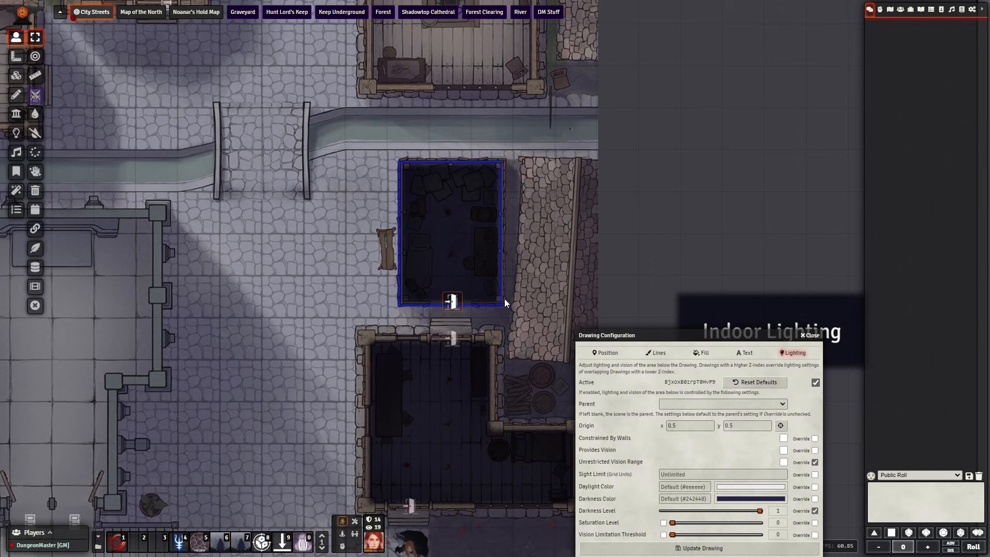
{"action": "left_click_drag", "start_coordinate": [321, 298], "coordinate": [280, 205]}
{"action": "left_click", "coordinate": [377, 458]}
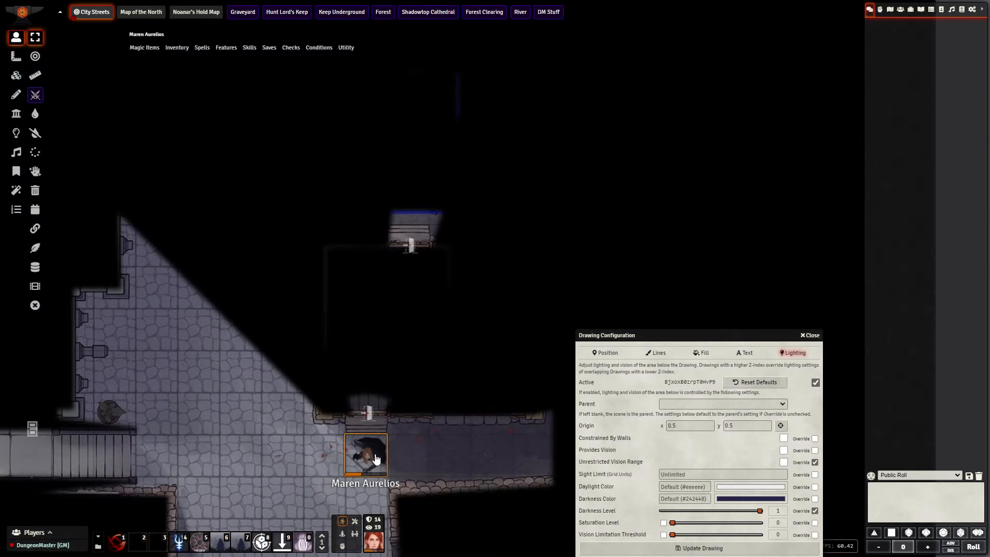
{"action": "key", "text": "Up"}
{"action": "key", "text": "Up"}
{"action": "key", "text": "Up"}
{"action": "key", "text": "Right"}
{"action": "key", "text": "Up"}
{"action": "key", "text": "Up"}
{"action": "key", "text": "Up"}
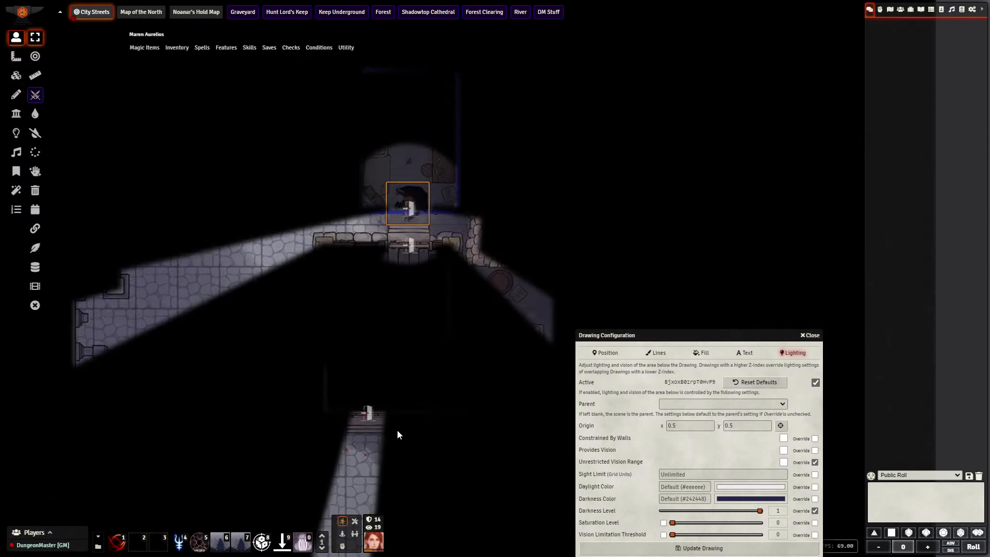
{"action": "key", "text": "Up"}
Step: Walk the token out of the small building and back into the L-shaped building
{"action": "key", "text": "Down"}
{"action": "key", "text": "Down"}
{"action": "key", "text": "Down"}
{"action": "key", "text": "Down"}
{"action": "key", "text": "Left"}
{"action": "key", "text": "Down"}
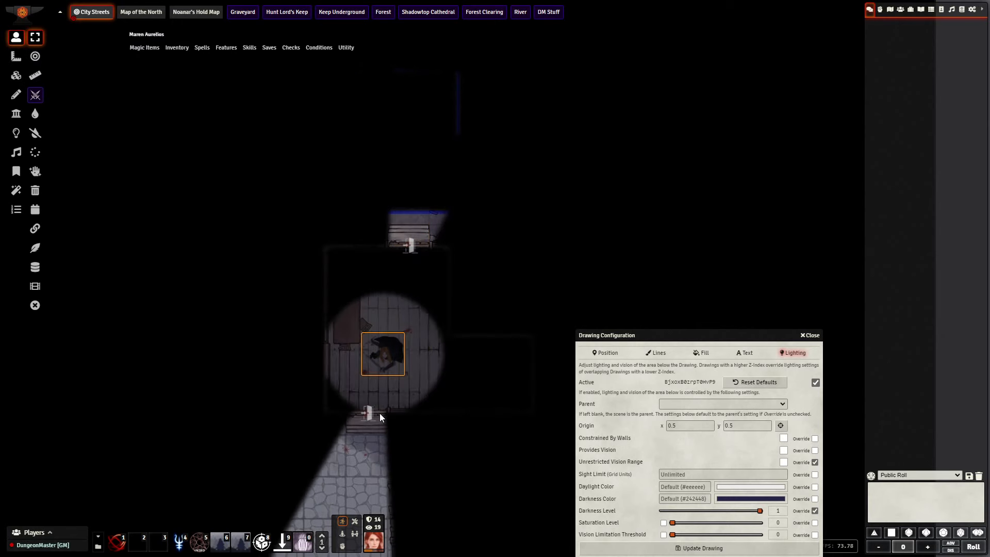
Step: Walk the character token out through the L-shaped building's south door onto the street to the southwest, and deselect it
{"action": "key", "text": "Down"}
{"action": "key", "text": "Down"}
{"action": "key", "text": "Left"}
{"action": "key", "text": "Left"}
{"action": "left_click", "coordinate": [280, 349]}
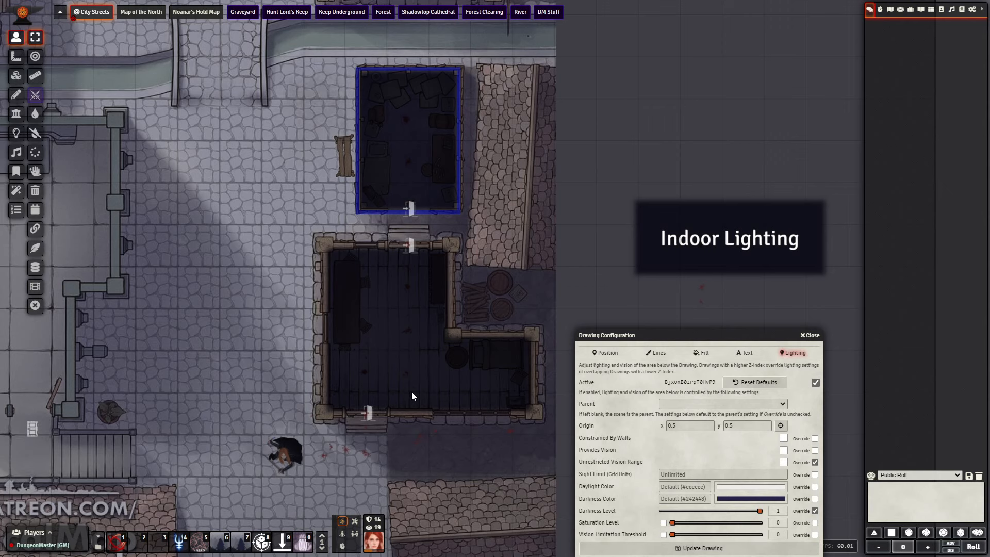
Step: Reposition the drawing configuration dialog below the Indoor Lighting drawing, and lower that drawing's darkness level to 0.5 and on to 0
{"action": "left_click_drag", "start_coordinate": [203, 253], "coordinate": [323, 315]}
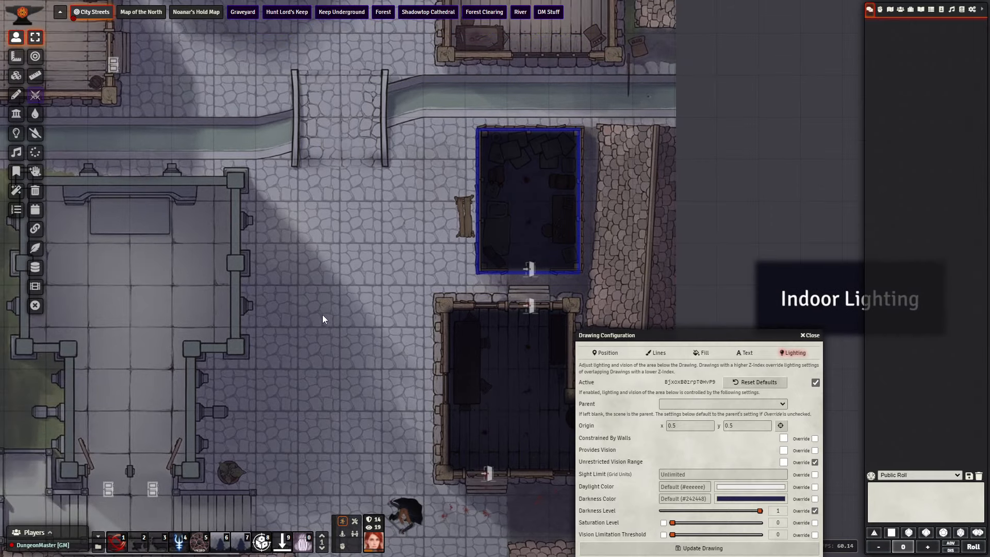
{"action": "scroll", "coordinate": [316, 297], "scroll_direction": "down", "scroll_amount": 7}
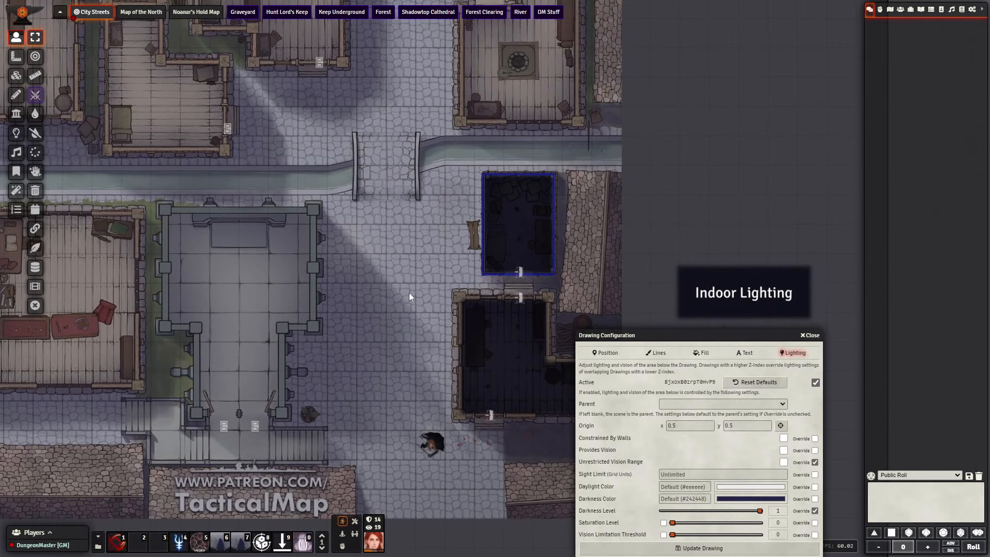
{"action": "left_click_drag", "start_coordinate": [406, 331], "coordinate": [350, 294]}
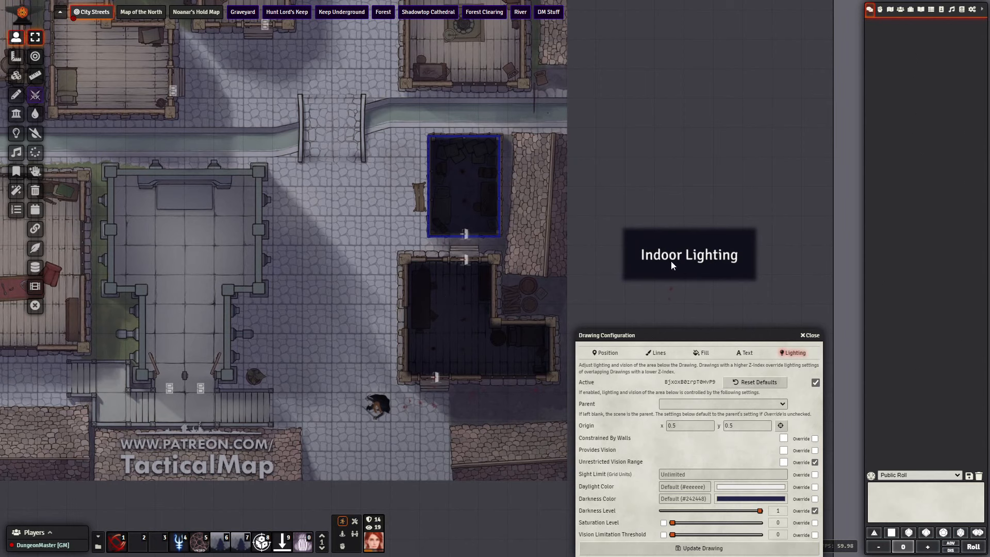
{"action": "left_click_drag", "start_coordinate": [694, 335], "coordinate": [690, 285]}
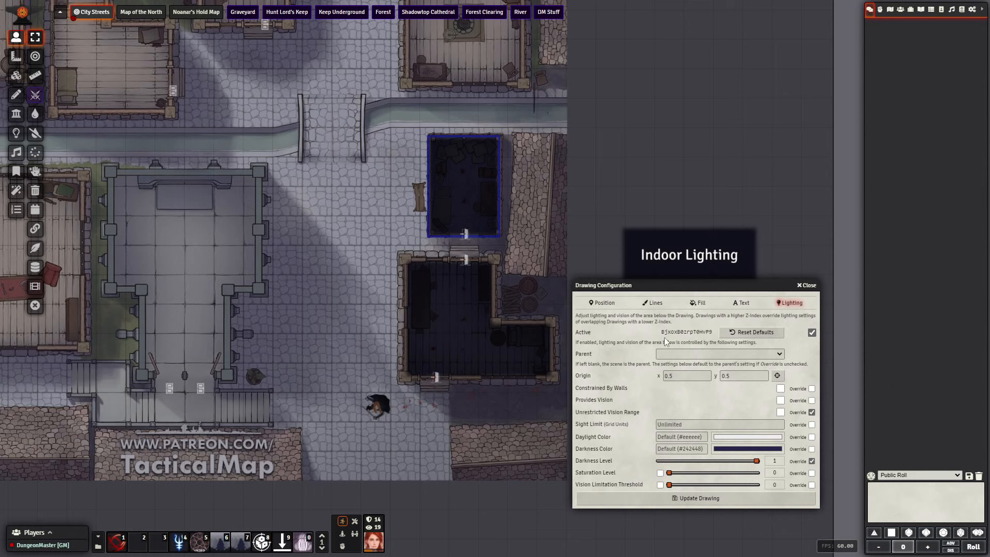
{"action": "left_click_drag", "start_coordinate": [694, 288], "coordinate": [692, 305]}
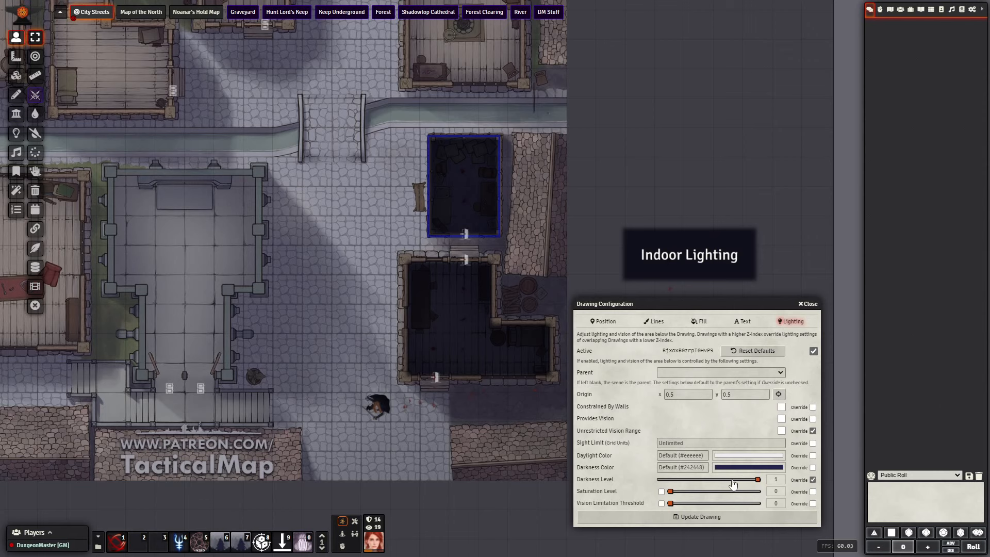
{"action": "left_click_drag", "start_coordinate": [758, 480], "coordinate": [709, 482]}
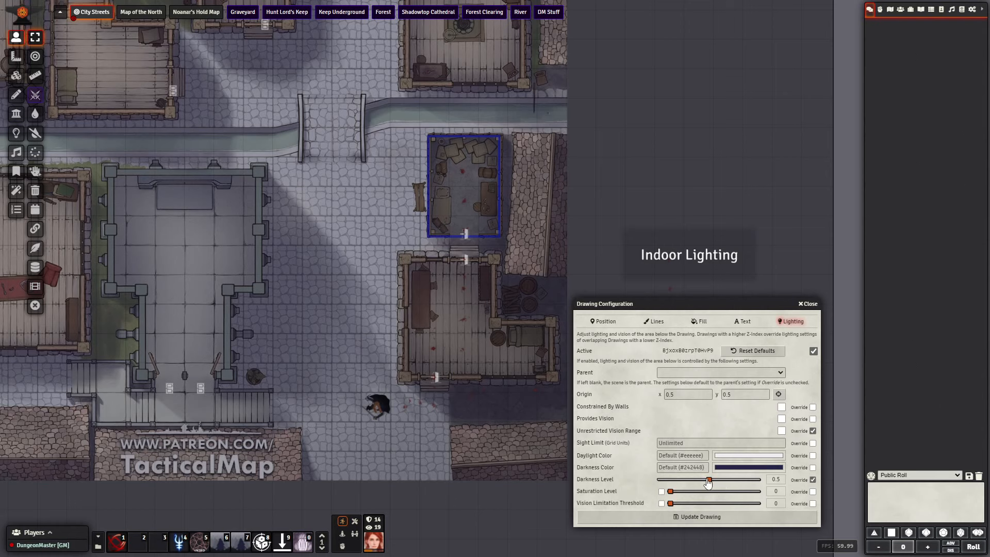
{"action": "left_click_drag", "start_coordinate": [710, 479], "coordinate": [614, 473]}
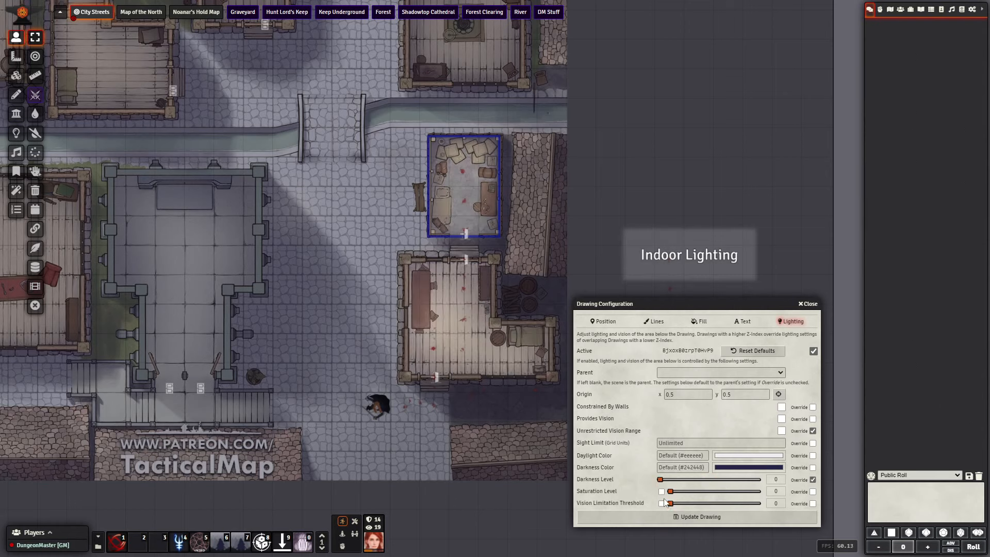